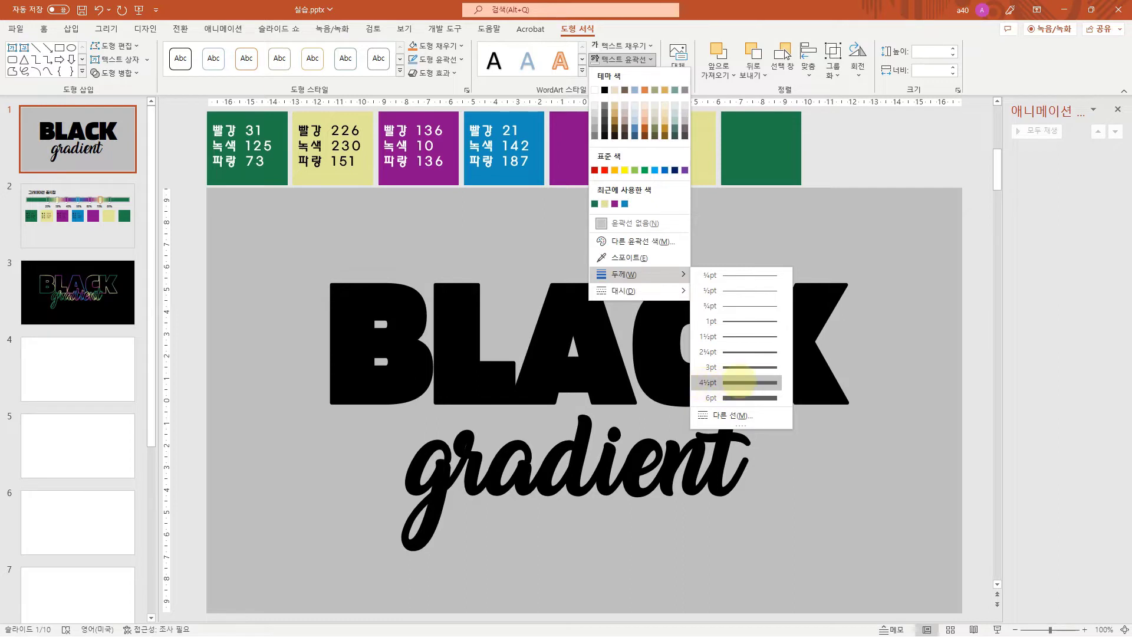
- Give the BLACK and gradient texts a 4.5 pt text outline and make it a gradient line
{"action": "left_click", "coordinate": [738, 381]}
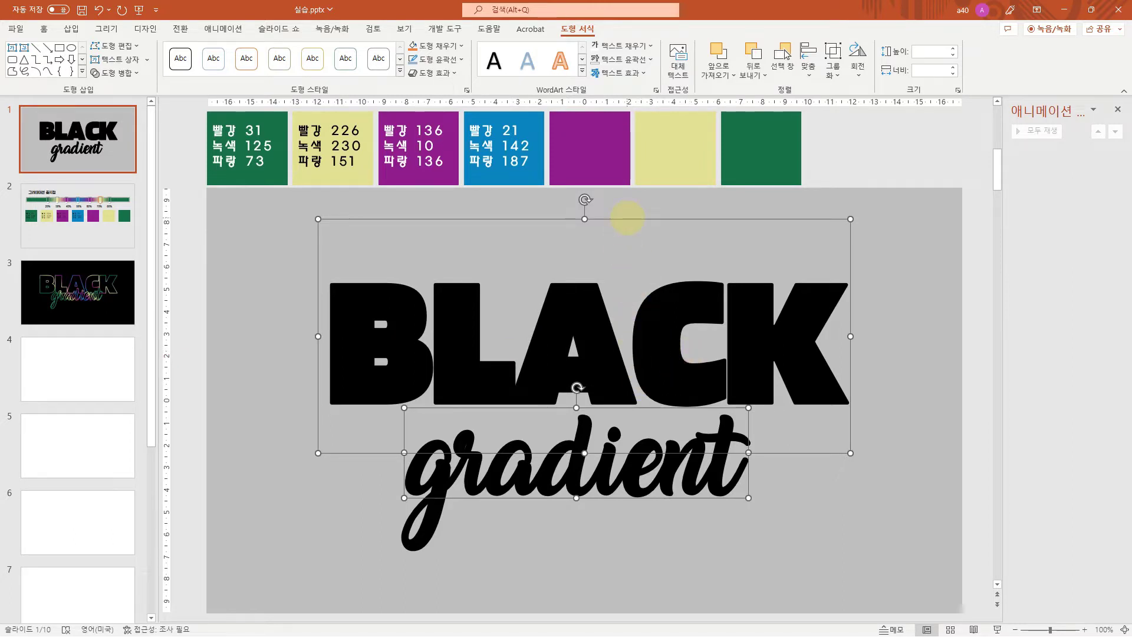
{"action": "right_click", "coordinate": [627, 219]}
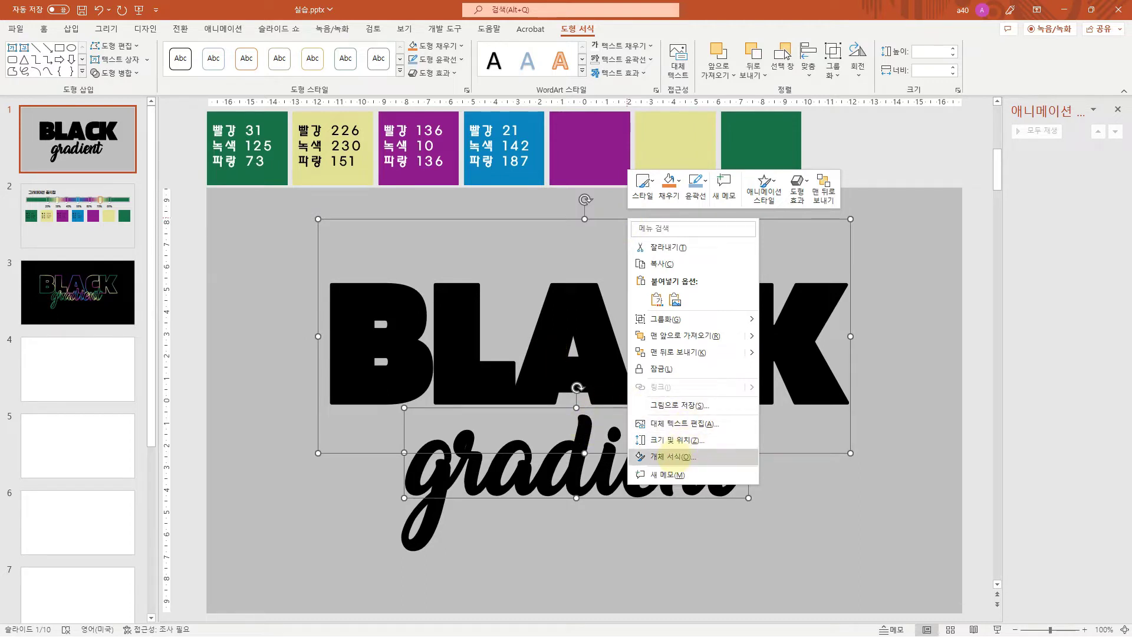
{"action": "left_click", "coordinate": [672, 458]}
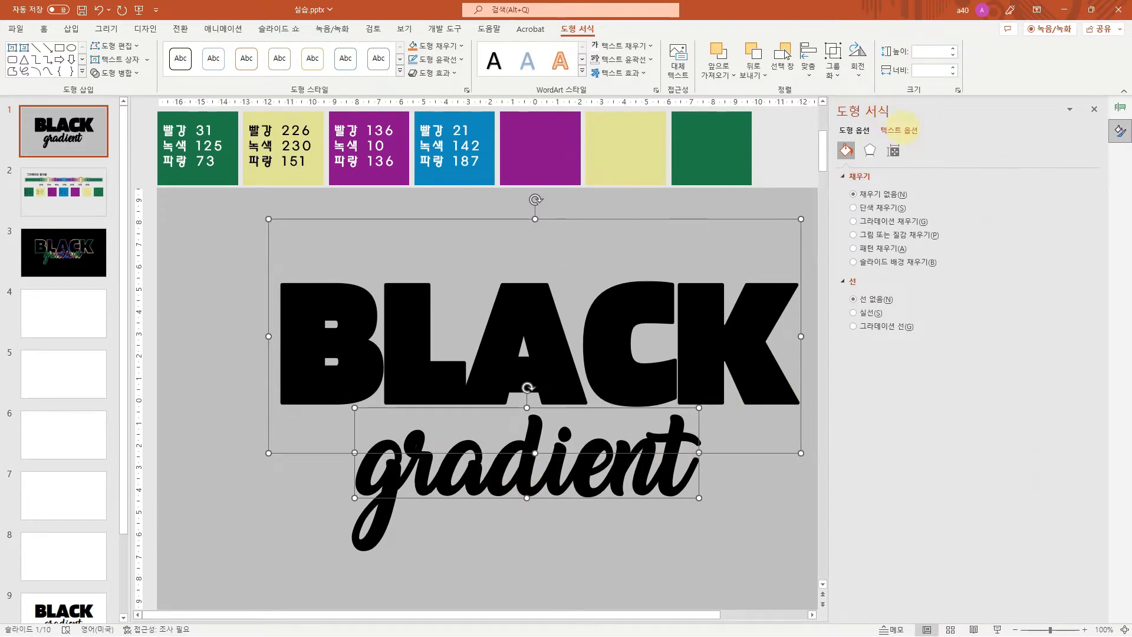
{"action": "left_click", "coordinate": [898, 129]}
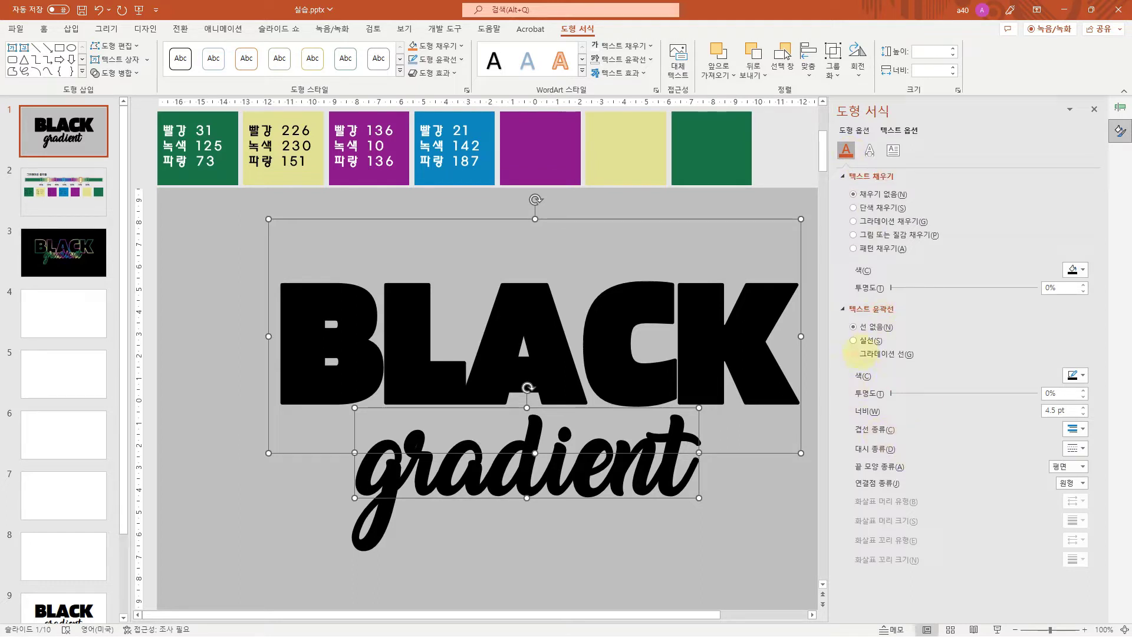
{"action": "left_click", "coordinate": [854, 353]}
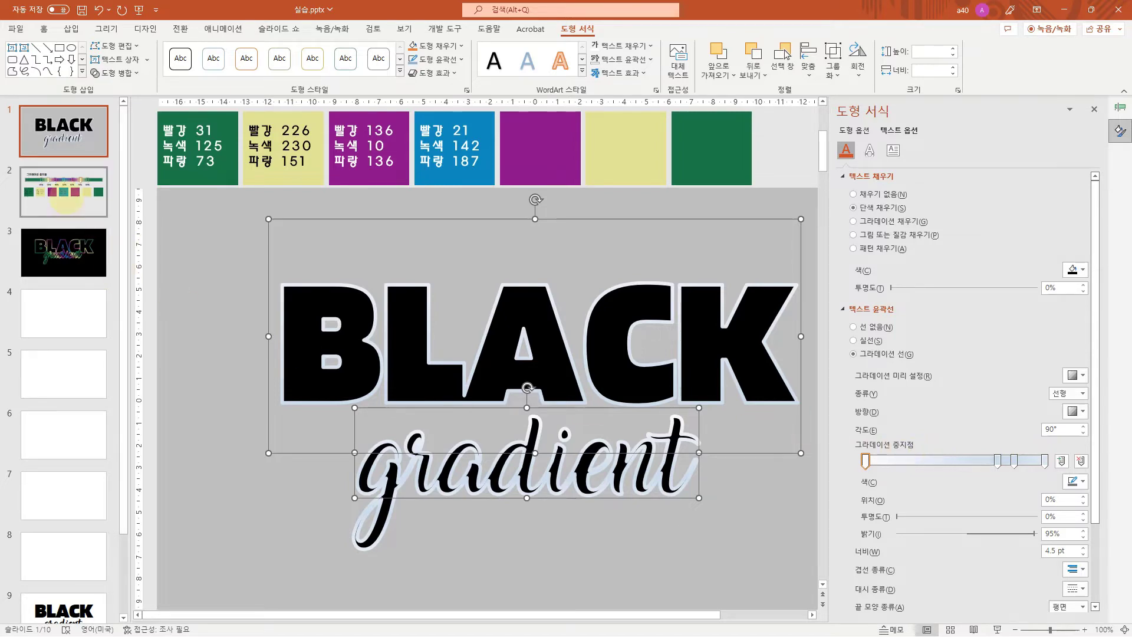
- Examine the gradient stop reference on slide 2, and reselect both texts on slide 1 with their text fill and outline settings
{"action": "left_click", "coordinate": [70, 192]}
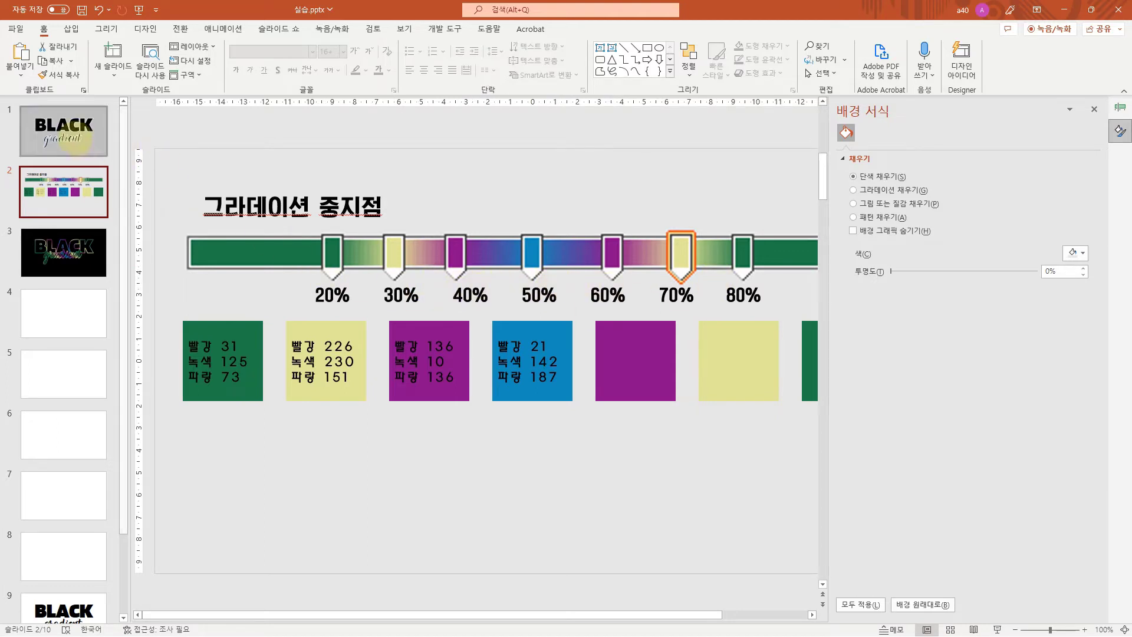
{"action": "left_click", "coordinate": [76, 143]}
{"action": "left_click", "coordinate": [586, 351]}
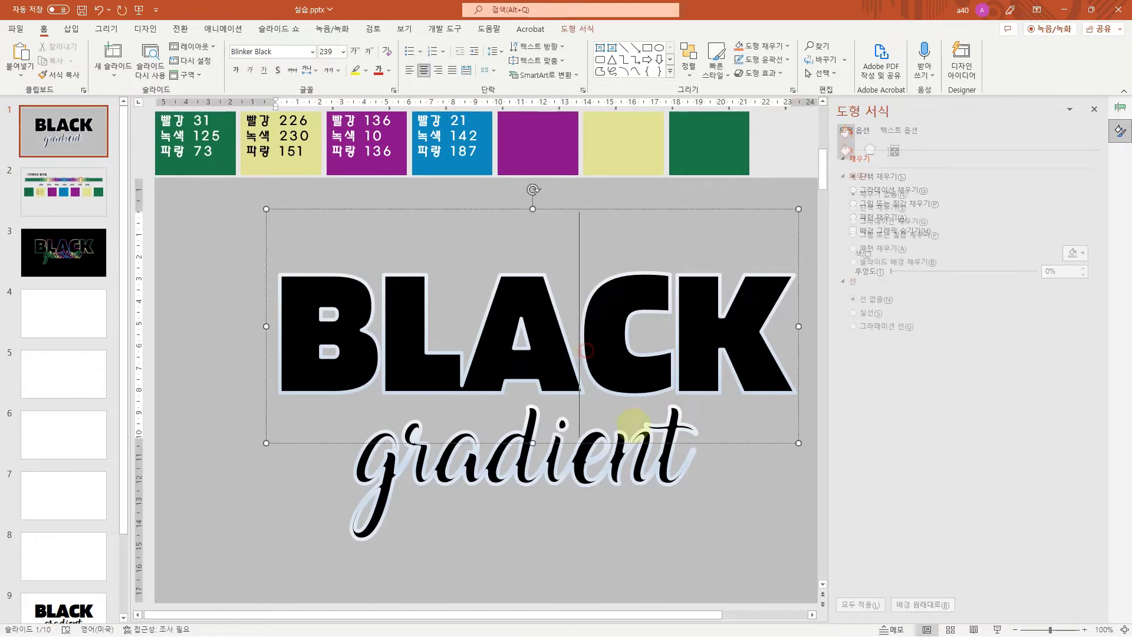
{"action": "left_click", "coordinate": [642, 427]}
{"action": "left_click", "coordinate": [586, 417]}
{"action": "left_click", "coordinate": [590, 463], "text": "shift"}
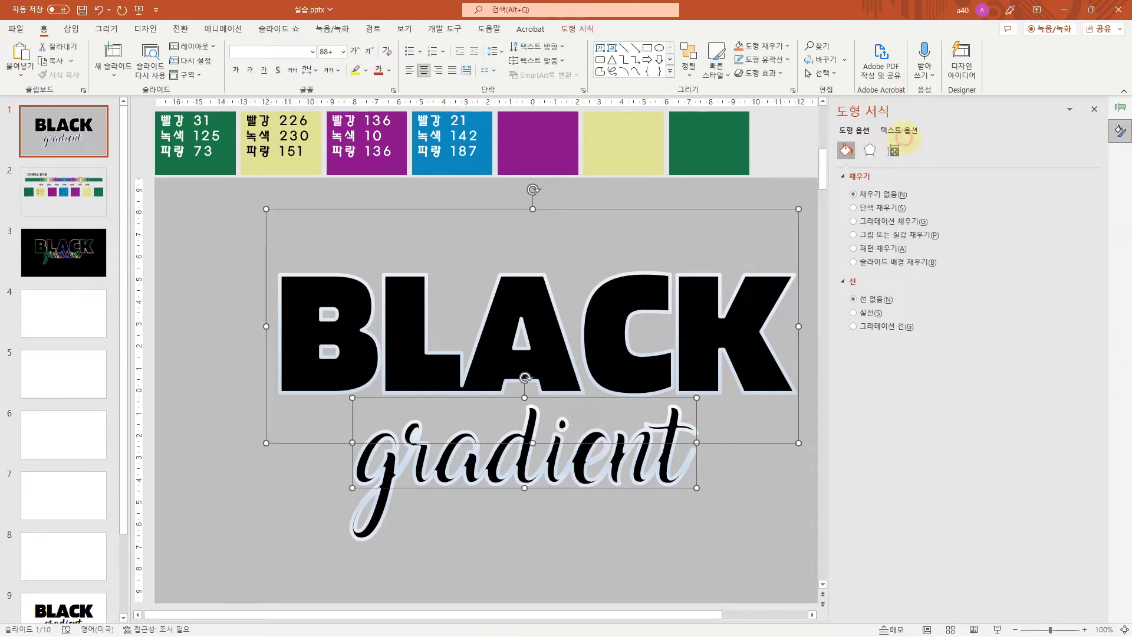
{"action": "left_click", "coordinate": [899, 131]}
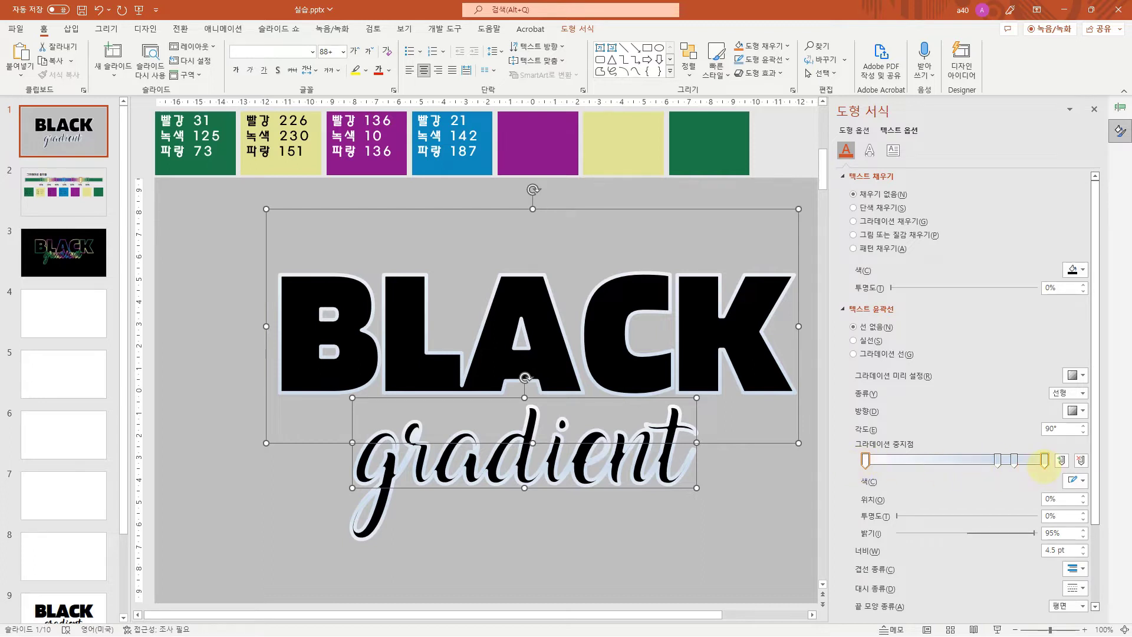
- Add three stops to the text outline gradient between its first and second stops, making seven in all
{"action": "left_click", "coordinate": [902, 462]}
{"action": "left_click", "coordinate": [947, 461]}
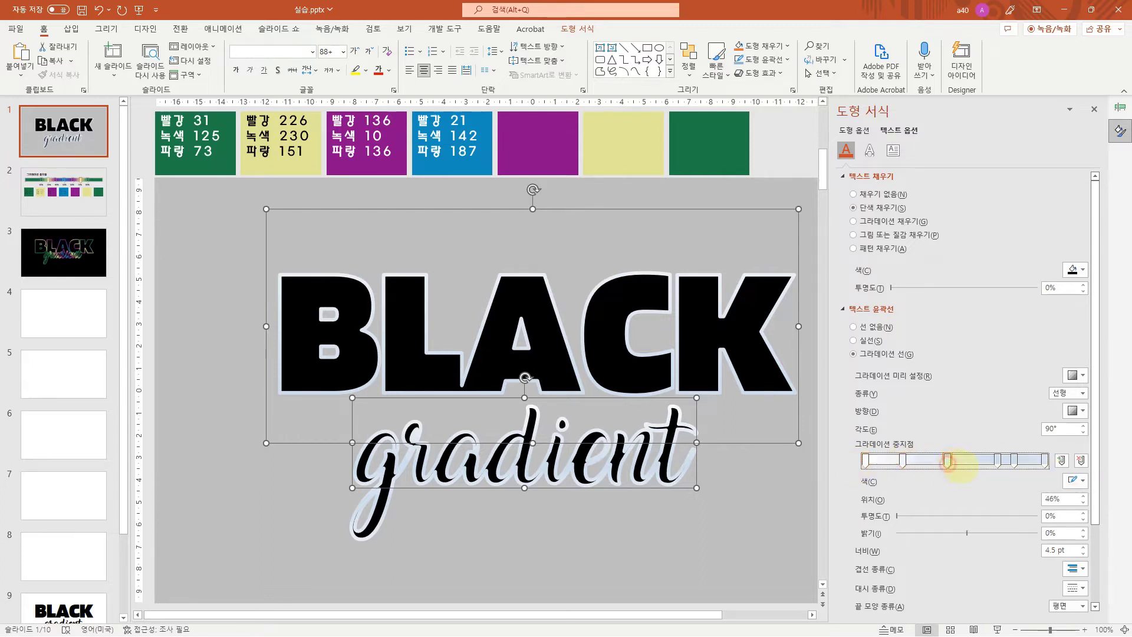
{"action": "left_click_drag", "start_coordinate": [948, 462], "coordinate": [970, 461]}
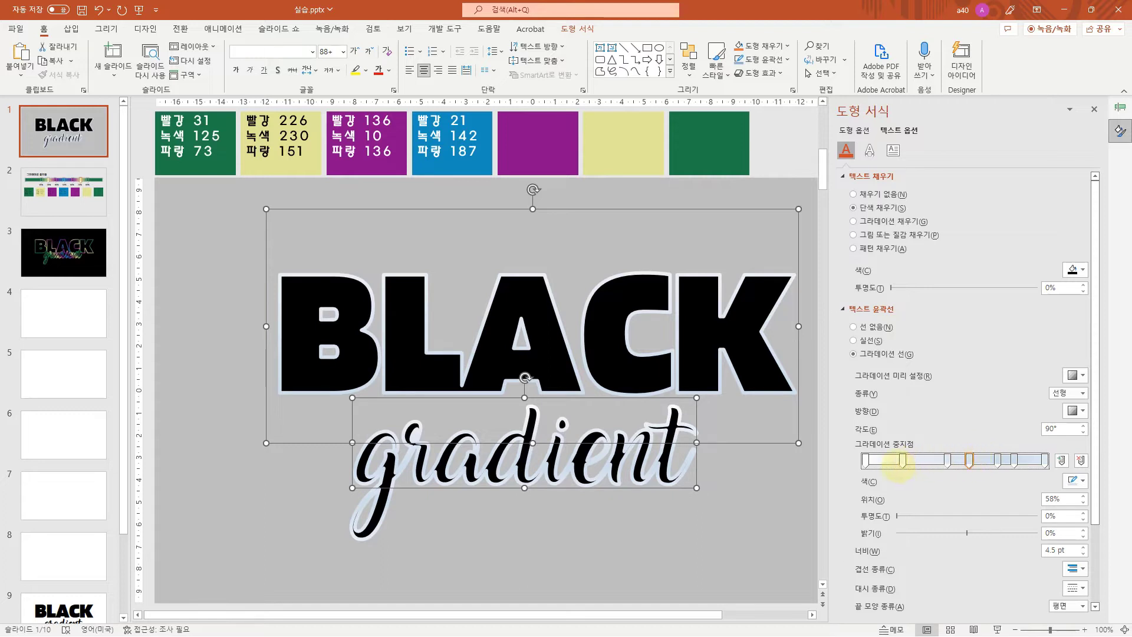
- Position the fourth outline gradient stop at 50% and the third at 40%
{"action": "mouse_move", "coordinate": [948, 461]}
{"action": "left_mouse_down"}
{"action": "mouse_move", "coordinate": [936, 461]}
{"action": "mouse_move", "coordinate": [968, 461]}
{"action": "mouse_move", "coordinate": [957, 461]}
{"action": "left_mouse_up"}
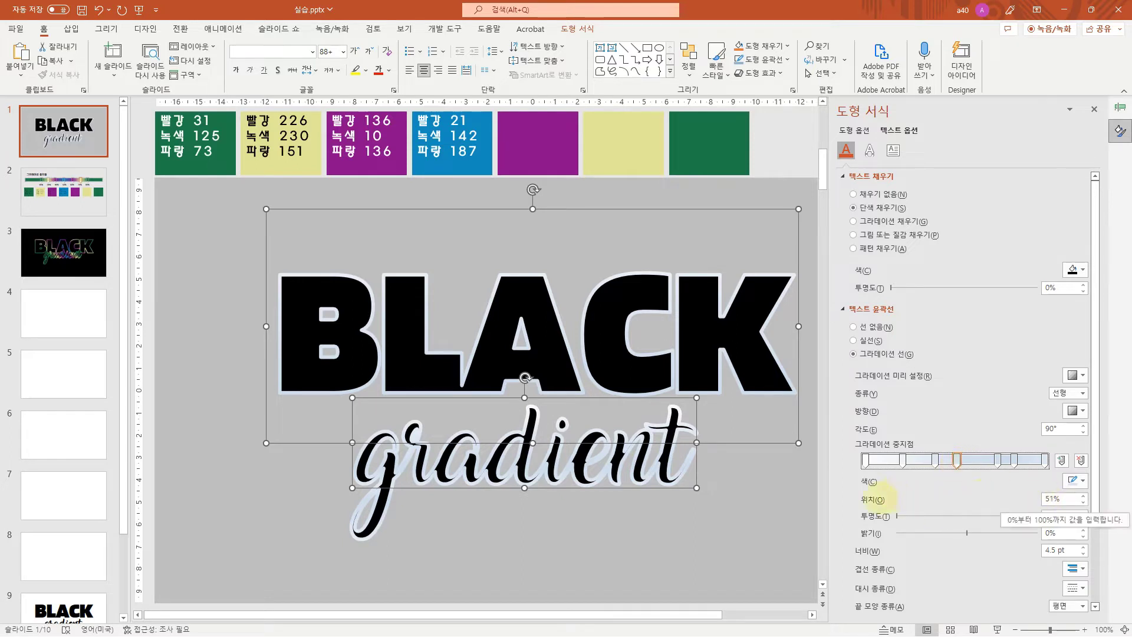
{"action": "left_click", "coordinate": [1084, 502]}
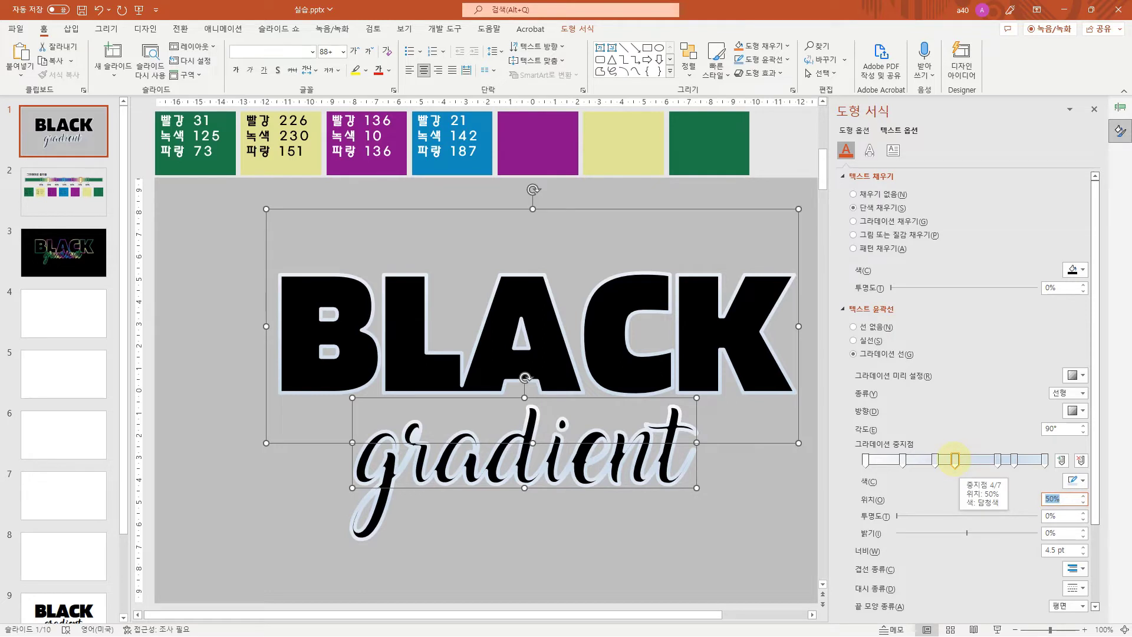
{"action": "left_click_drag", "start_coordinate": [955, 460], "coordinate": [936, 459]}
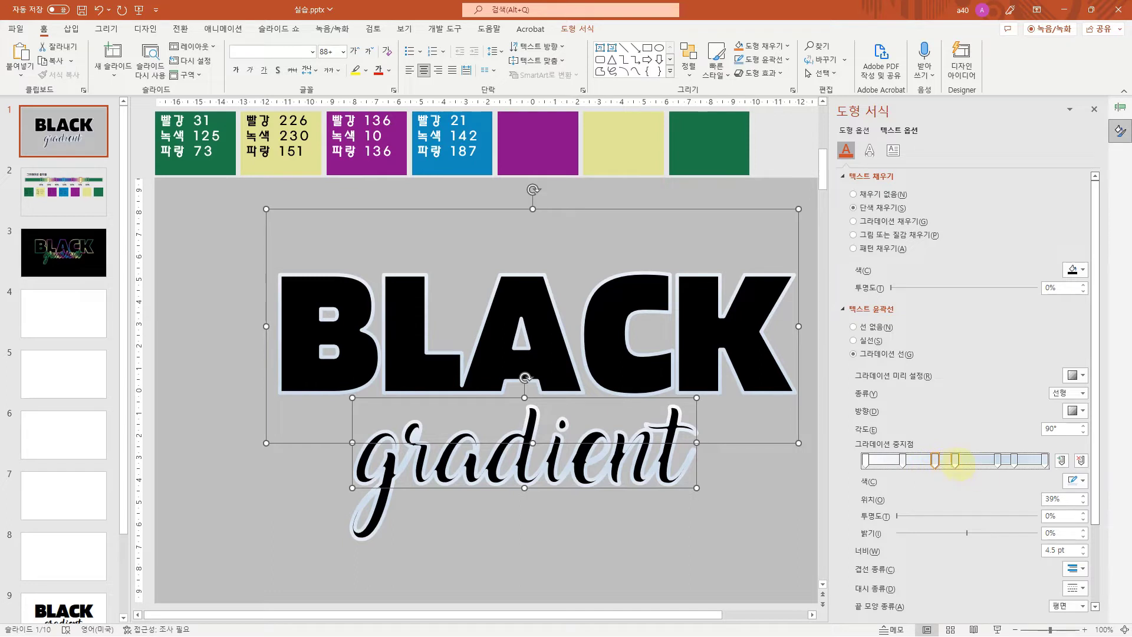
{"action": "left_click", "coordinate": [935, 460]}
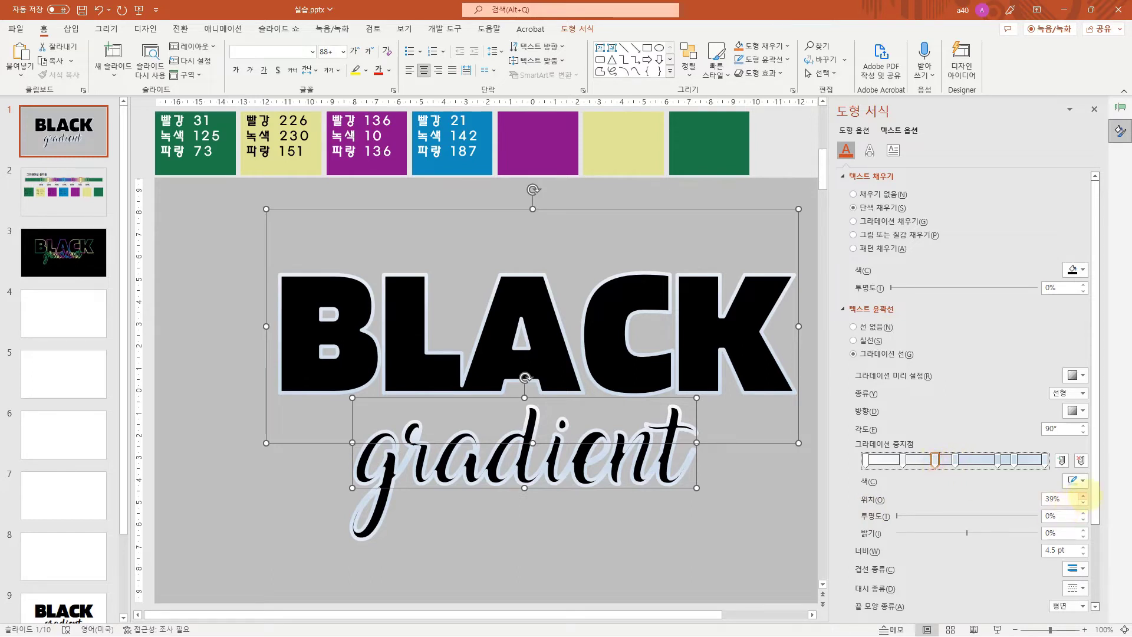
{"action": "left_click", "coordinate": [1083, 495]}
- Position the second outline gradient stop at 30% and the first at 20%
{"action": "left_click_drag", "start_coordinate": [904, 460], "coordinate": [913, 459]}
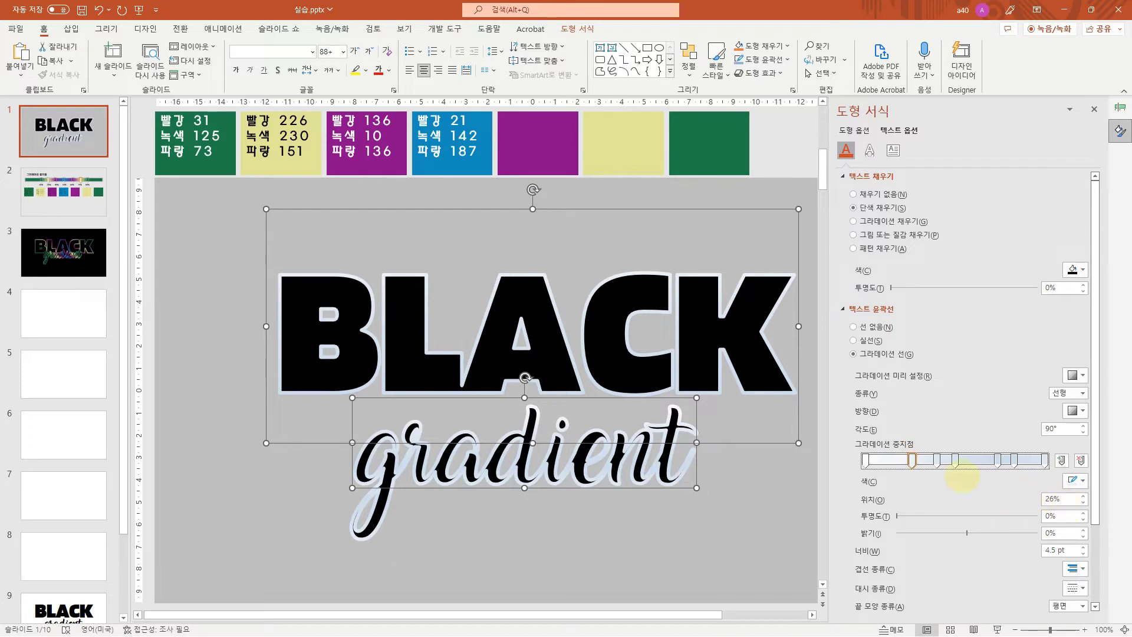
{"action": "left_click", "coordinate": [1084, 497]}
{"action": "left_click", "coordinate": [1083, 496]}
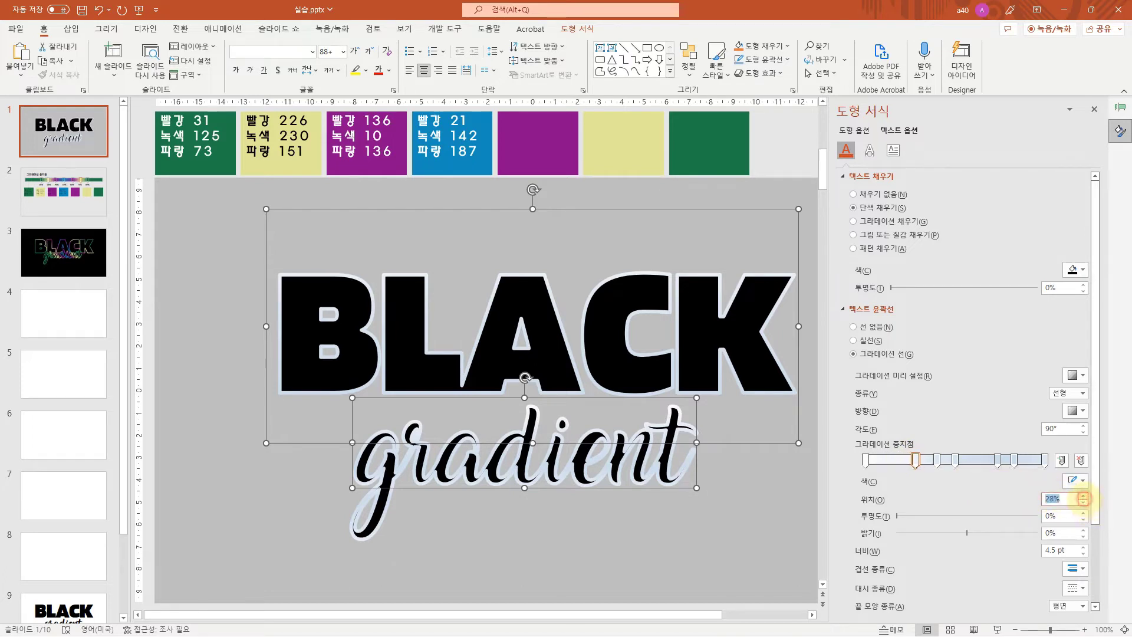
{"action": "left_click", "coordinate": [1083, 496]}
{"action": "left_click", "coordinate": [1084, 496]}
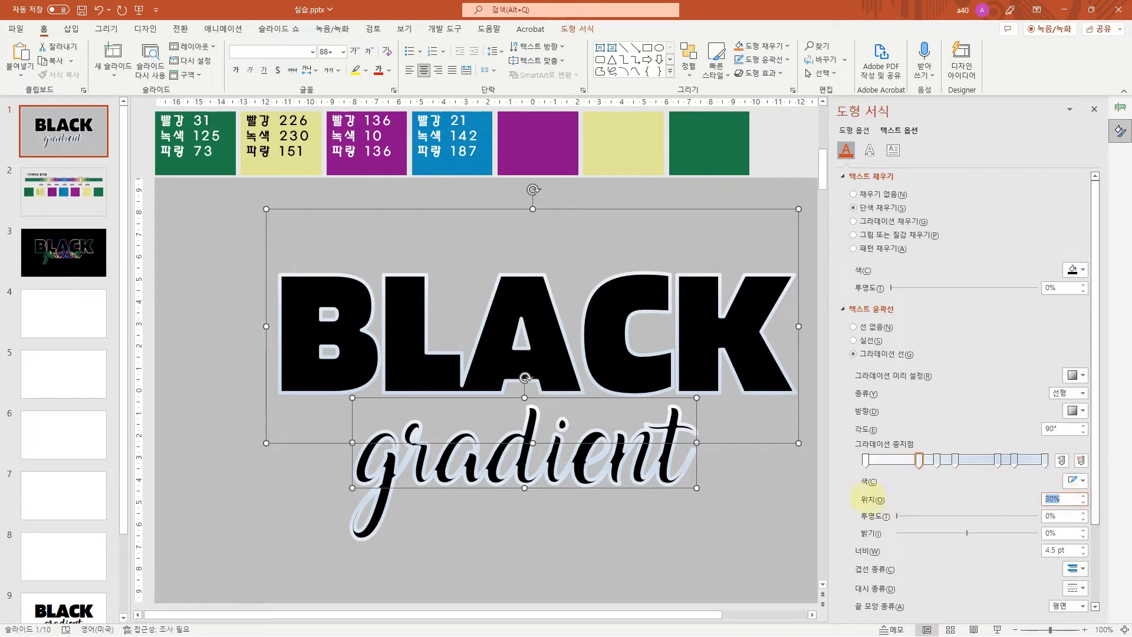
{"action": "left_click_drag", "start_coordinate": [866, 460], "coordinate": [897, 463]}
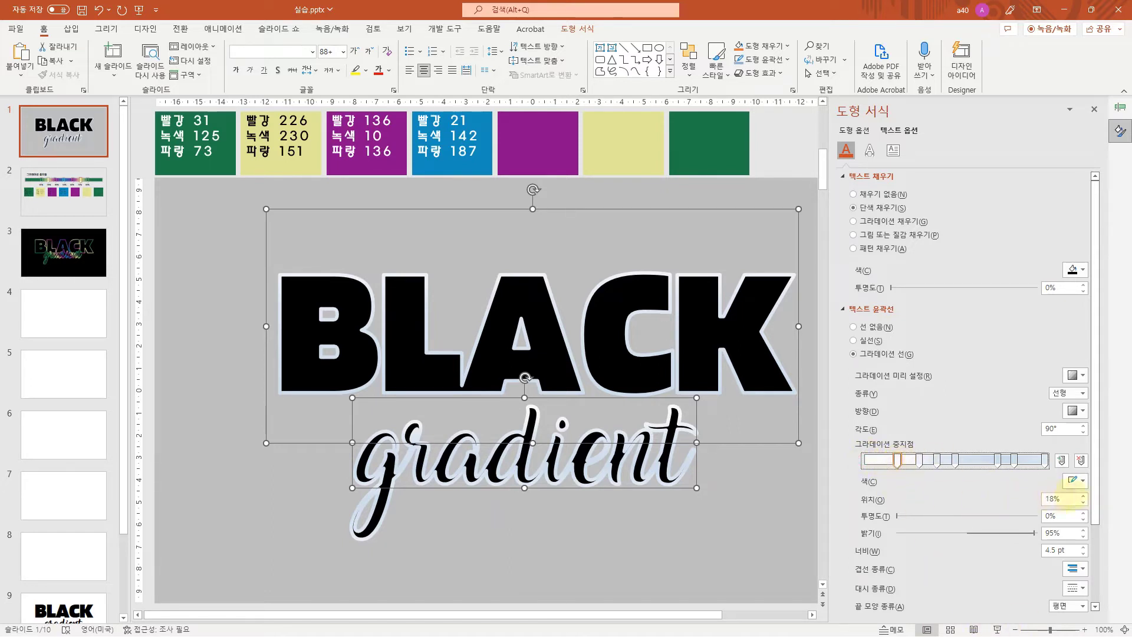
{"action": "left_click", "coordinate": [1083, 496]}
{"action": "left_click", "coordinate": [1083, 496]}
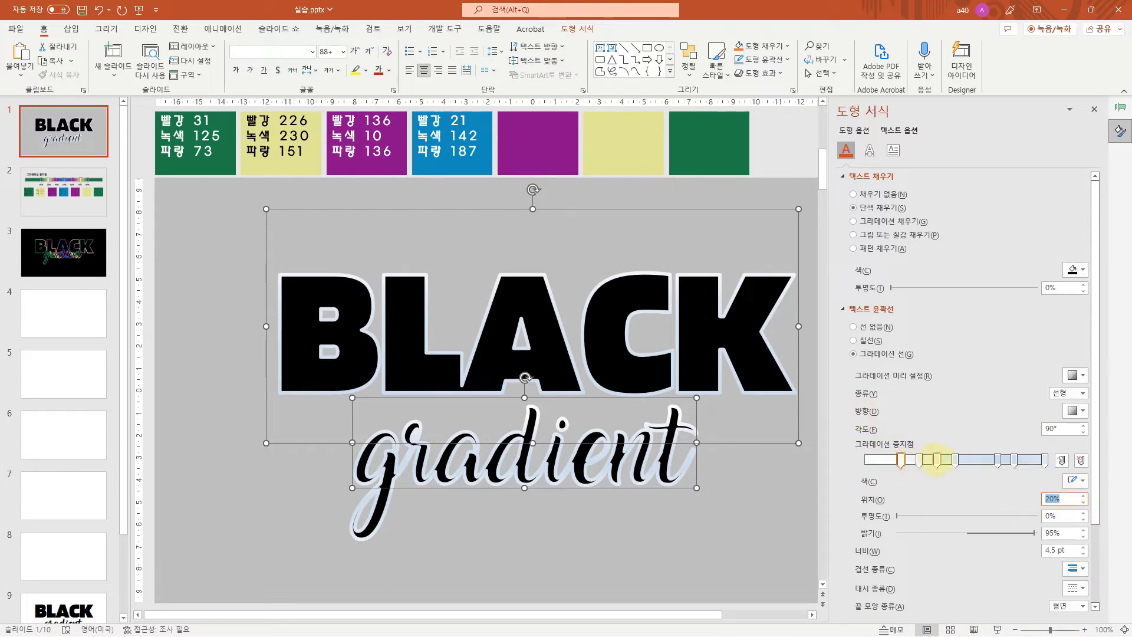
- Position the last three outline gradient stops at 60%, 70% and 80%
{"action": "mouse_move", "coordinate": [998, 460]}
{"action": "left_mouse_down"}
{"action": "mouse_move", "coordinate": [974, 460]}
{"action": "mouse_move", "coordinate": [1014, 460]}
{"action": "left_mouse_up"}
{"action": "left_click", "coordinate": [1044, 460]}
{"action": "left_click", "coordinate": [1083, 503]}
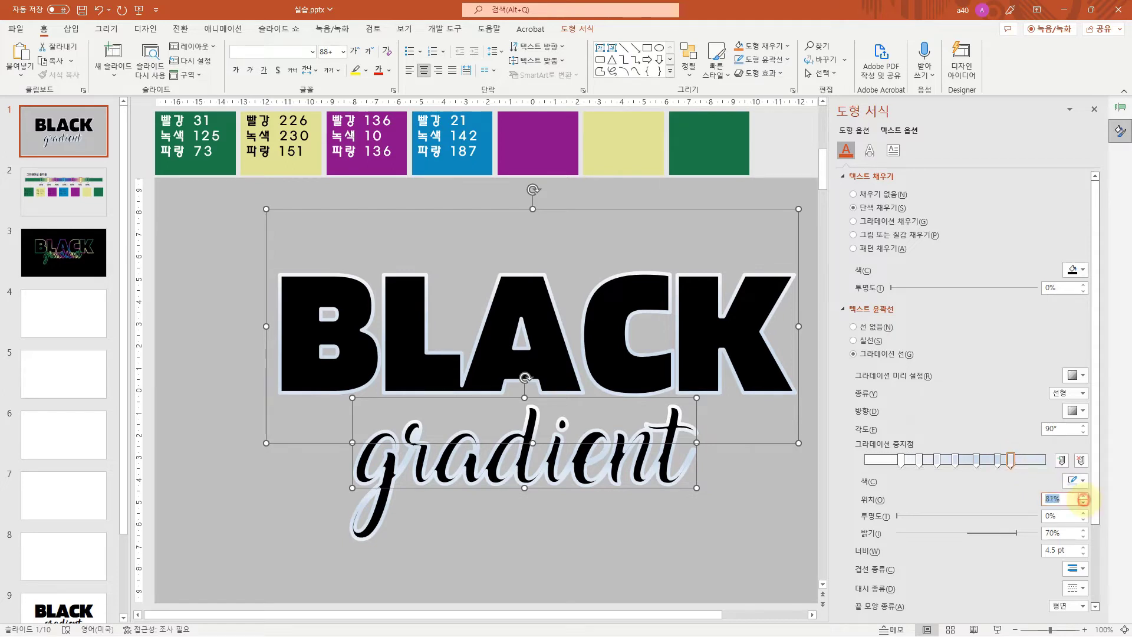
{"action": "left_click", "coordinate": [1084, 504]}
{"action": "left_click", "coordinate": [997, 461]}
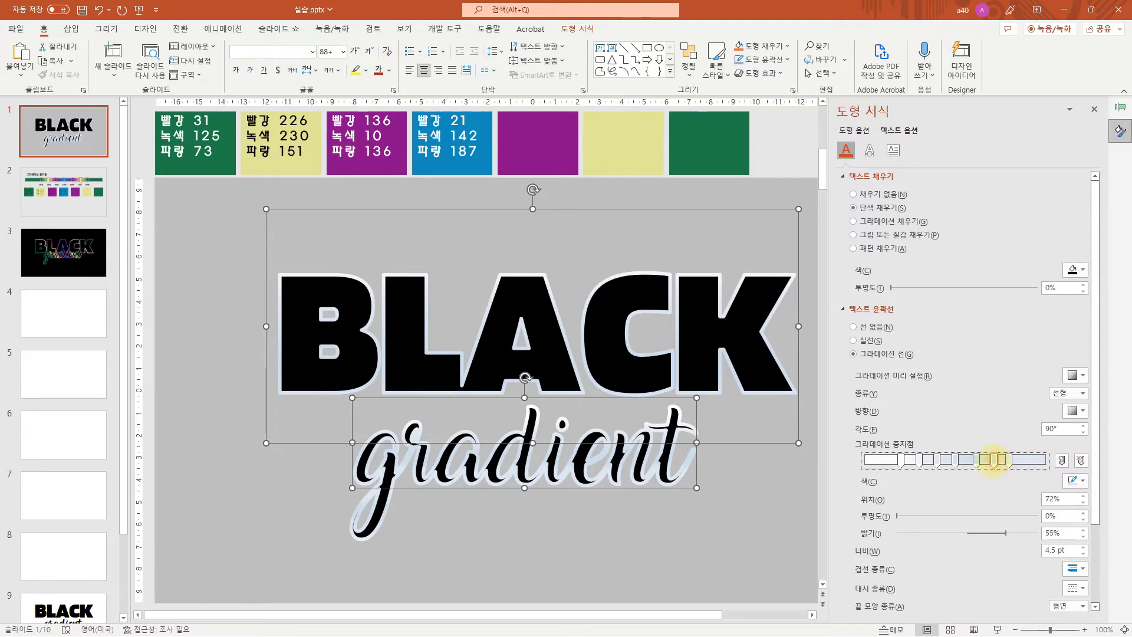
{"action": "left_click", "coordinate": [976, 461]}
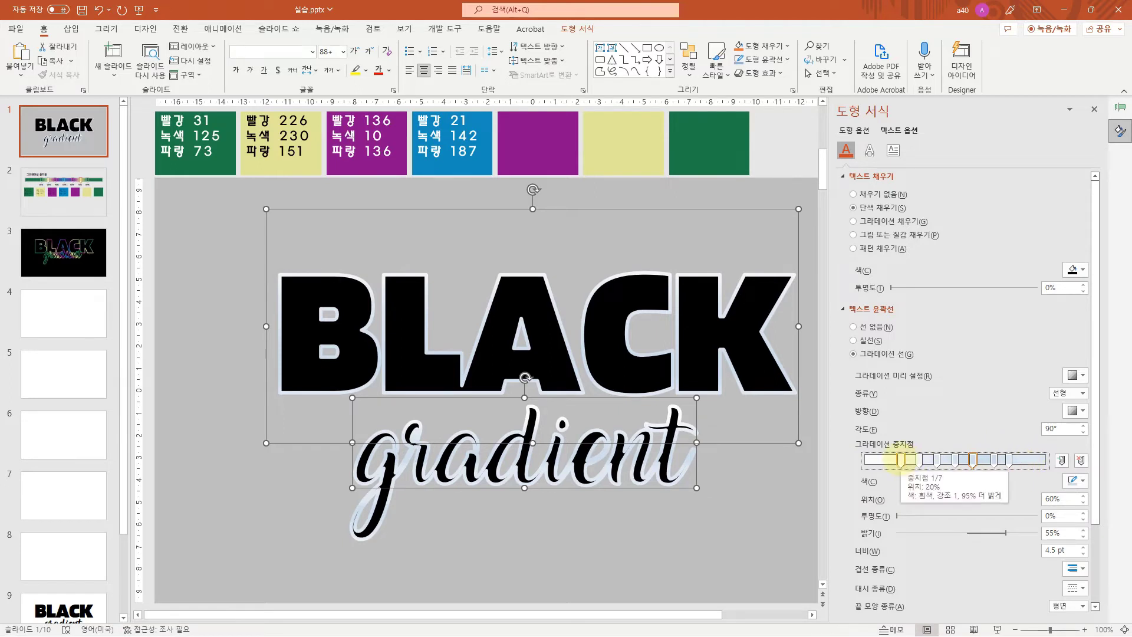
- Set the 20% gradient stop's colour to the custom RGB green 31, 125, 73
{"action": "left_click", "coordinate": [901, 460]}
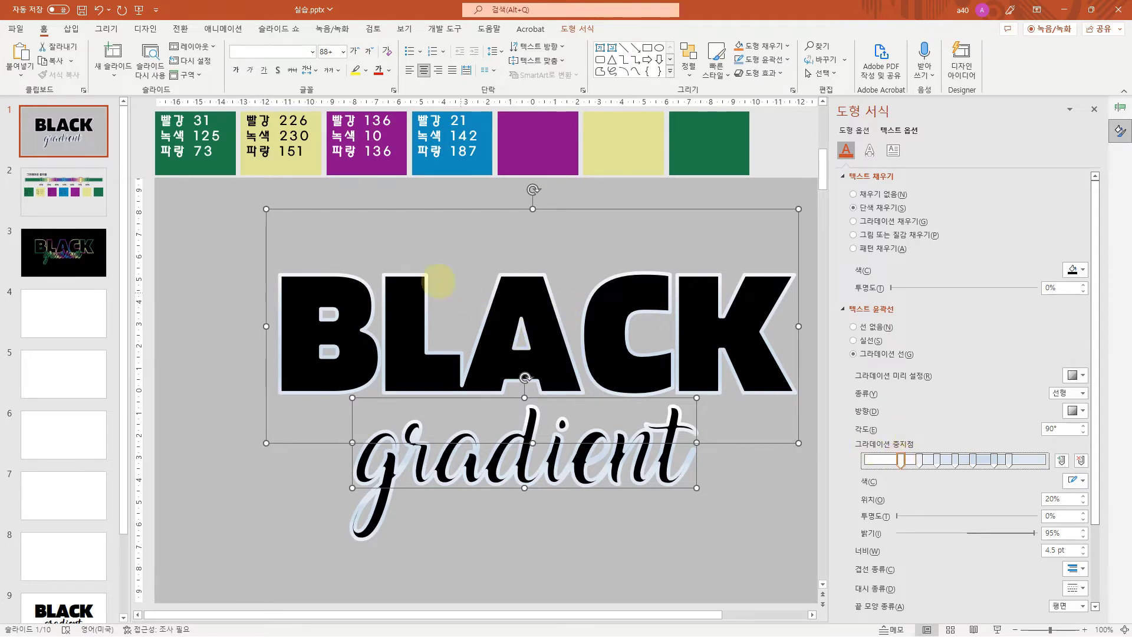
{"action": "scroll", "coordinate": [322, 242], "scroll_direction": "up", "scroll_amount": 1}
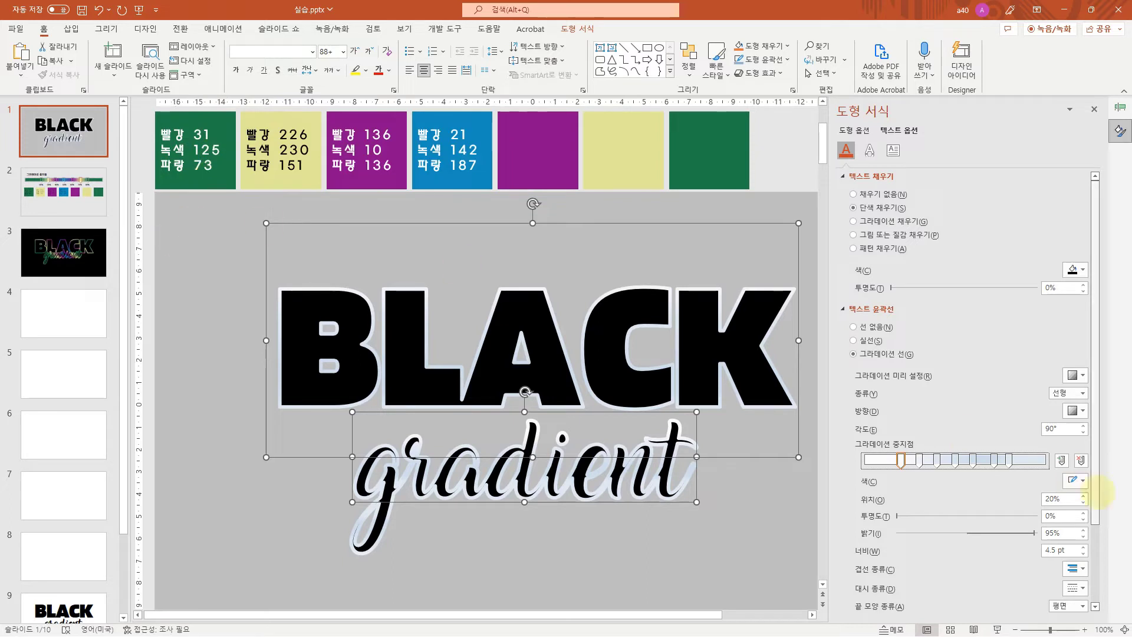
{"action": "left_click", "coordinate": [901, 460]}
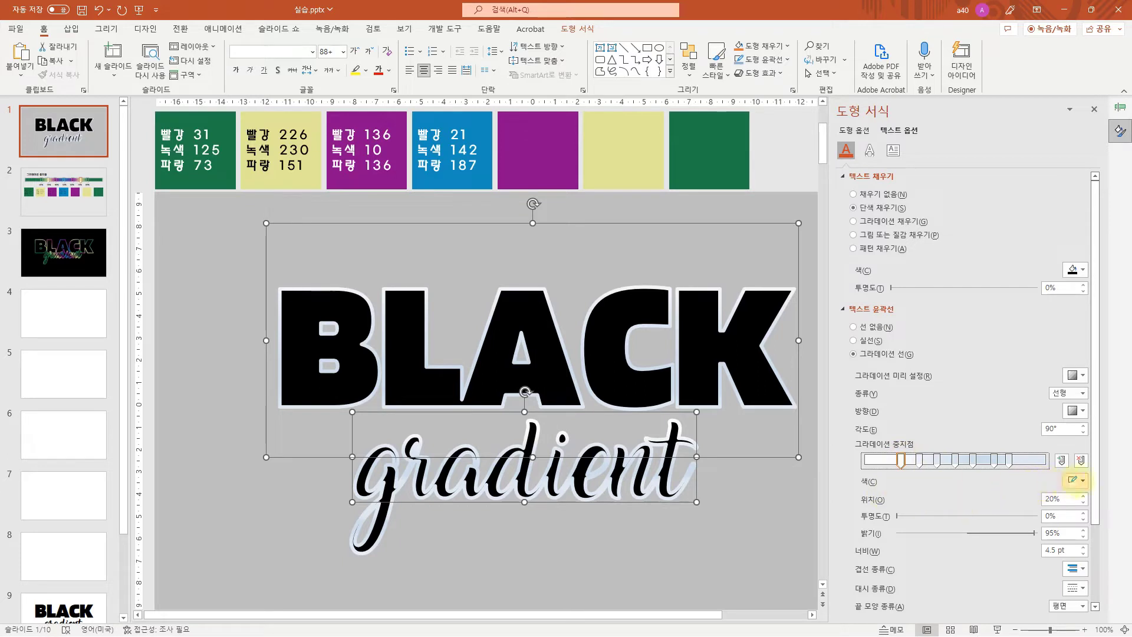
{"action": "left_click", "coordinate": [1074, 480]}
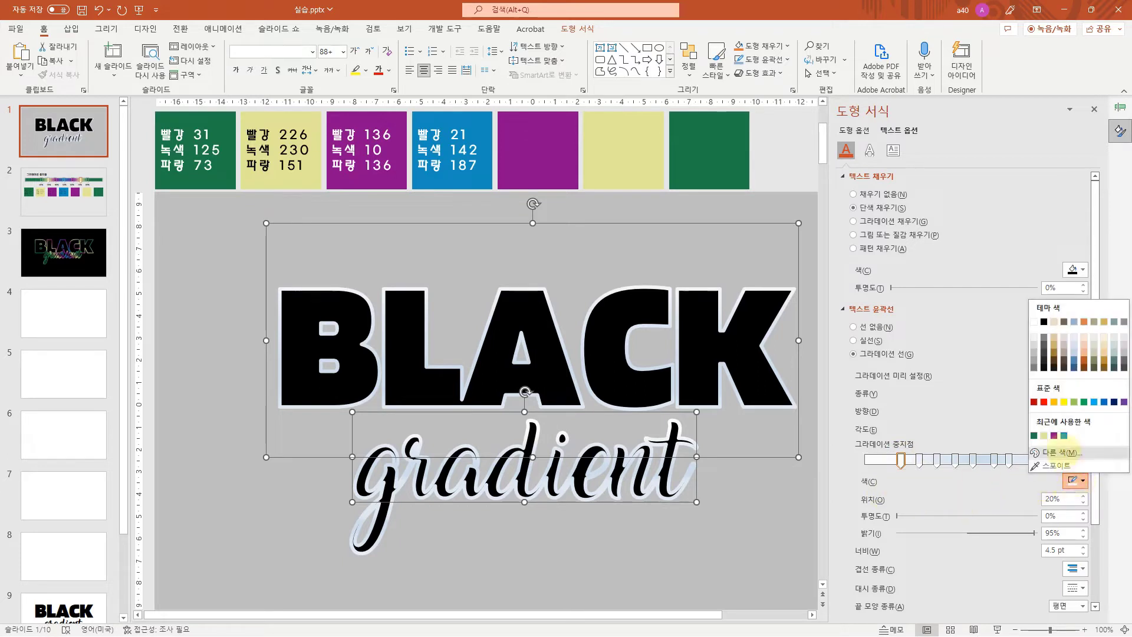
{"action": "left_click", "coordinate": [1056, 453]}
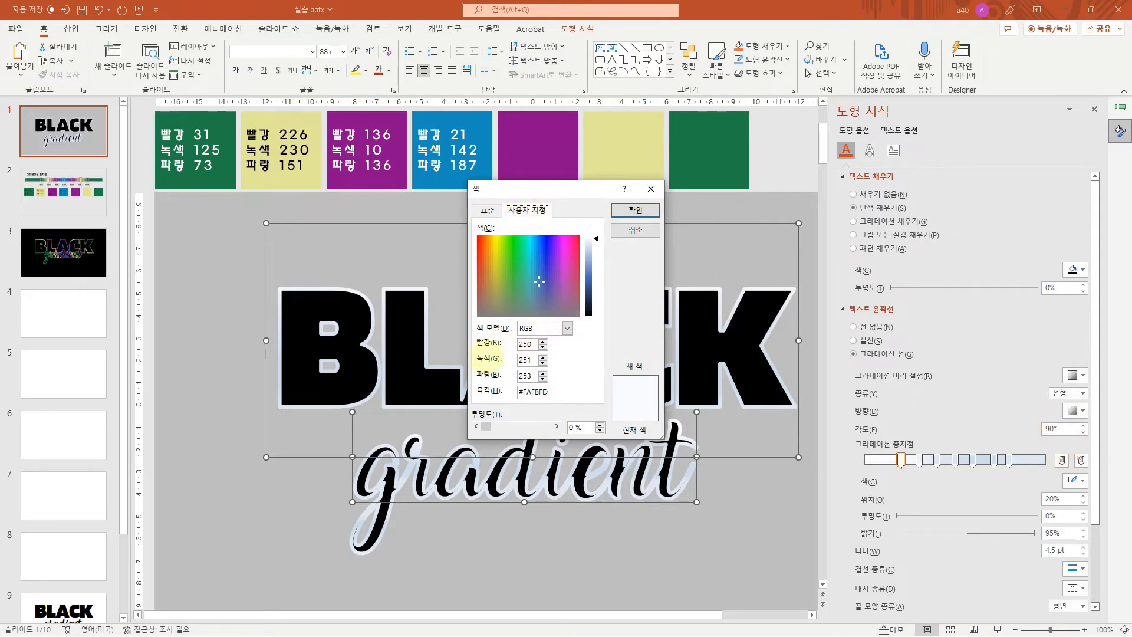
{"action": "left_click", "coordinate": [493, 344]}
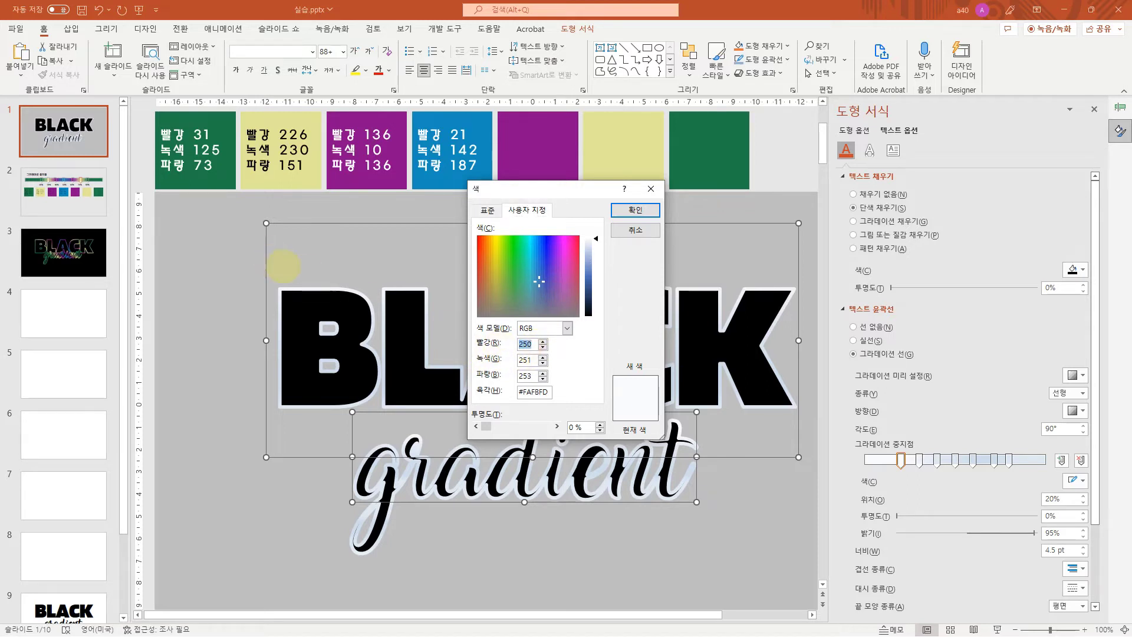
{"action": "type", "text": "3"}
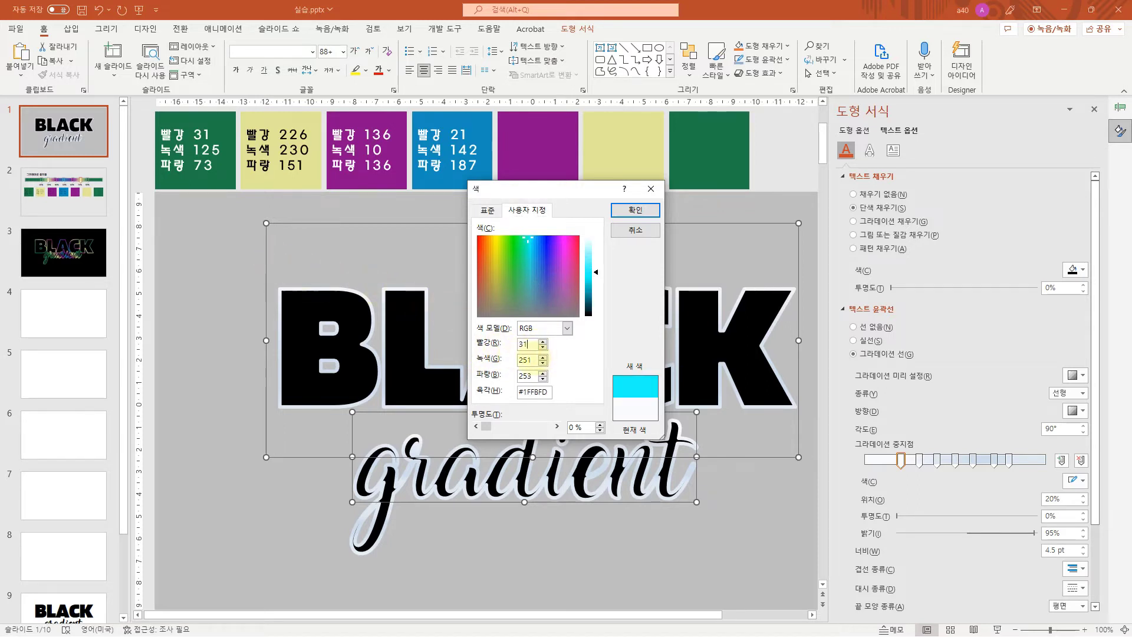
{"action": "type", "text": "1"}
{"action": "key", "text": "Tab"}
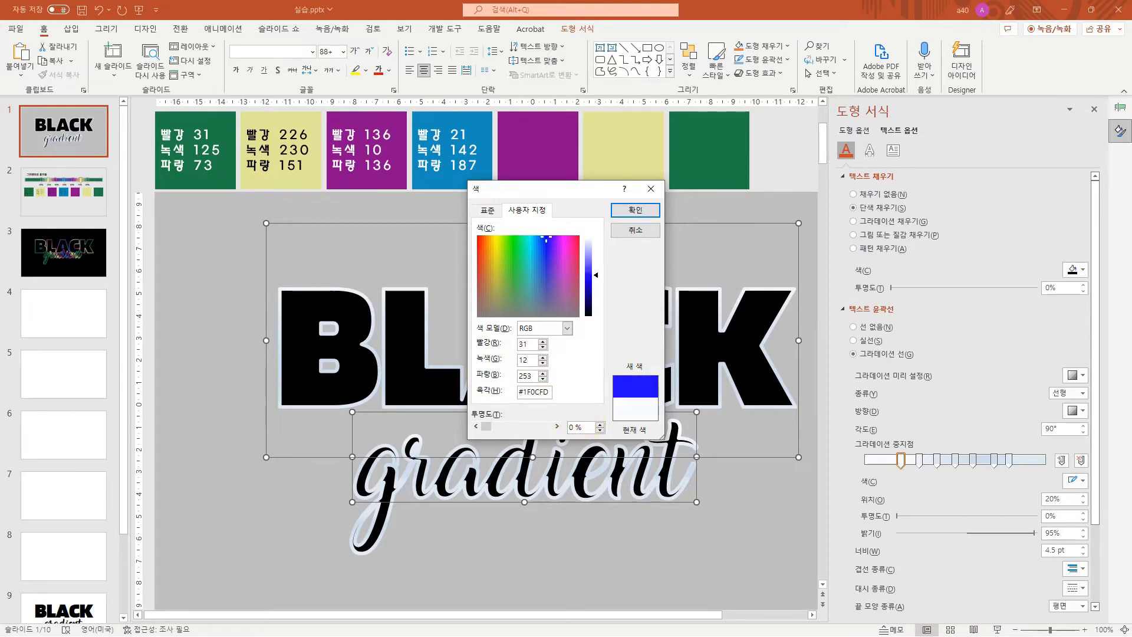
{"action": "type", "text": "5"}
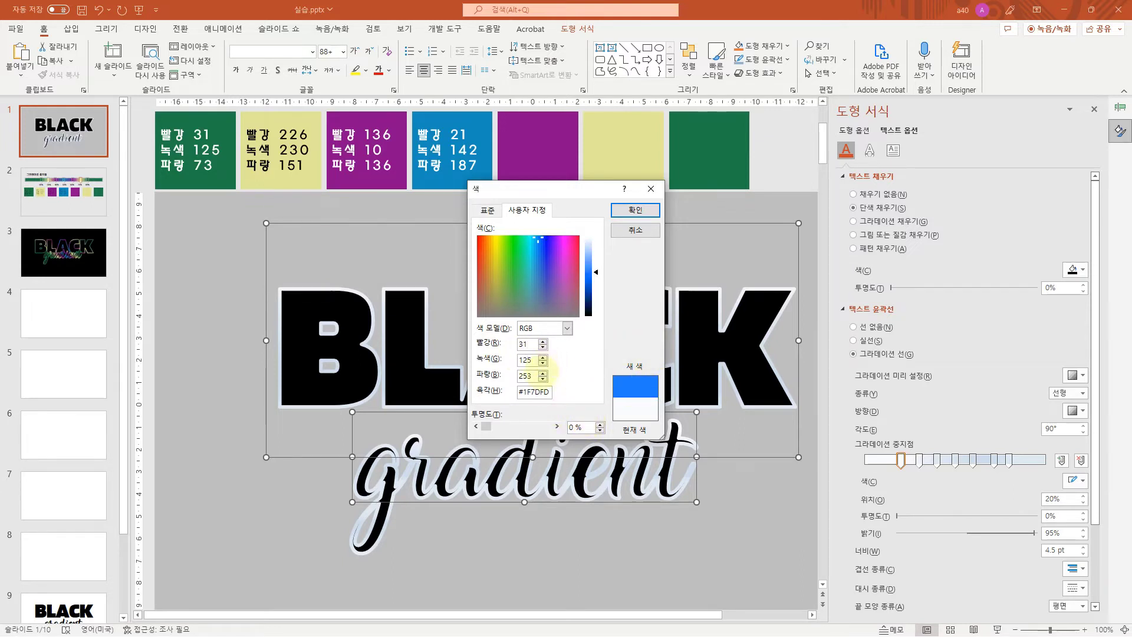
{"action": "double_click", "coordinate": [525, 376]}
{"action": "type", "text": "73"}
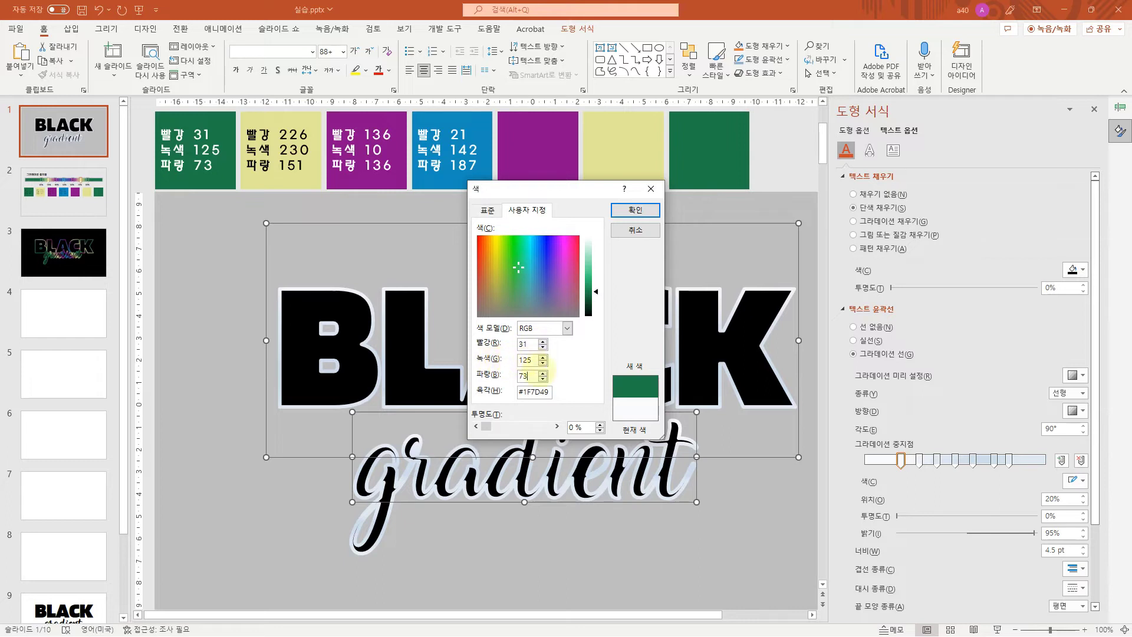
{"action": "left_click", "coordinate": [645, 212]}
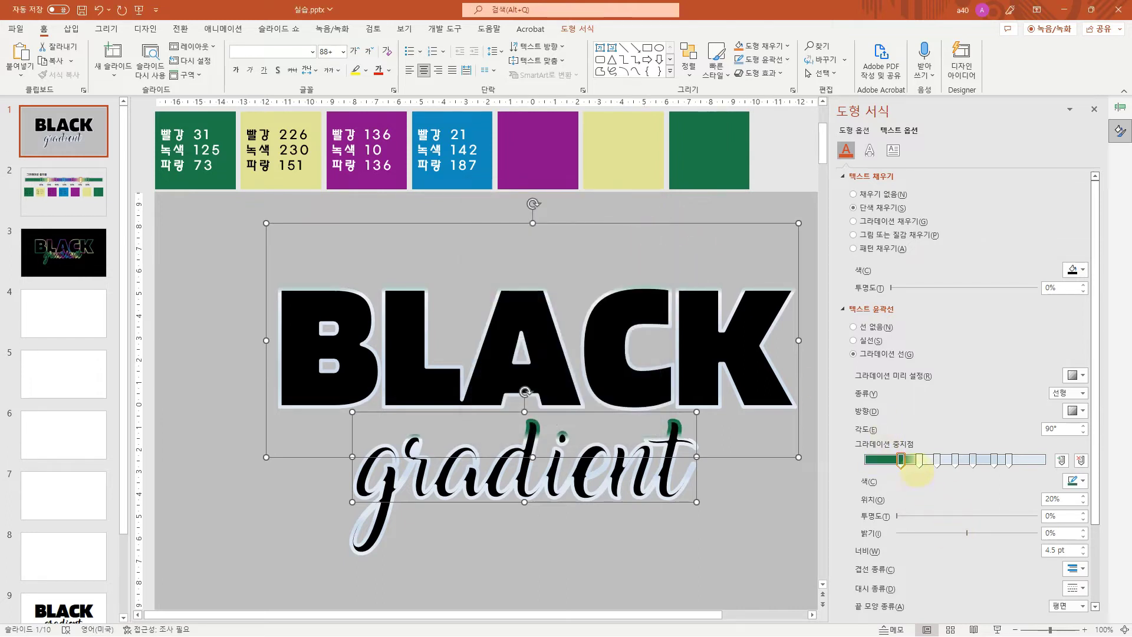
- Set the 30% outline gradient stop's colour to the custom RGB yellow 226, 230, 151
{"action": "left_click", "coordinate": [919, 459]}
{"action": "left_click", "coordinate": [1075, 481]}
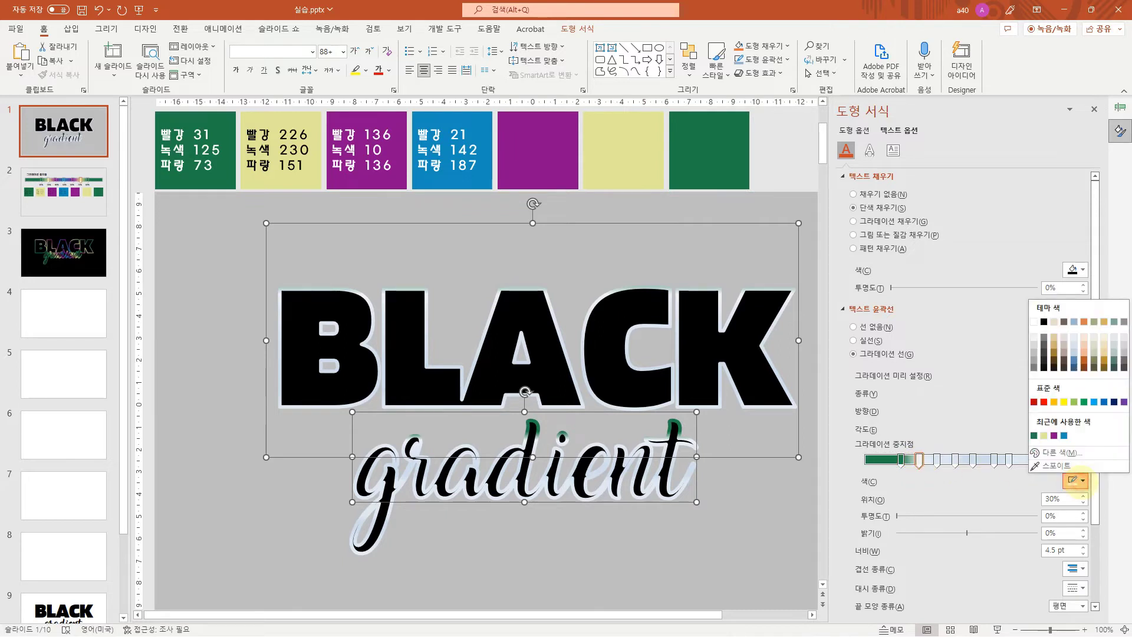
{"action": "left_click", "coordinate": [1056, 452]}
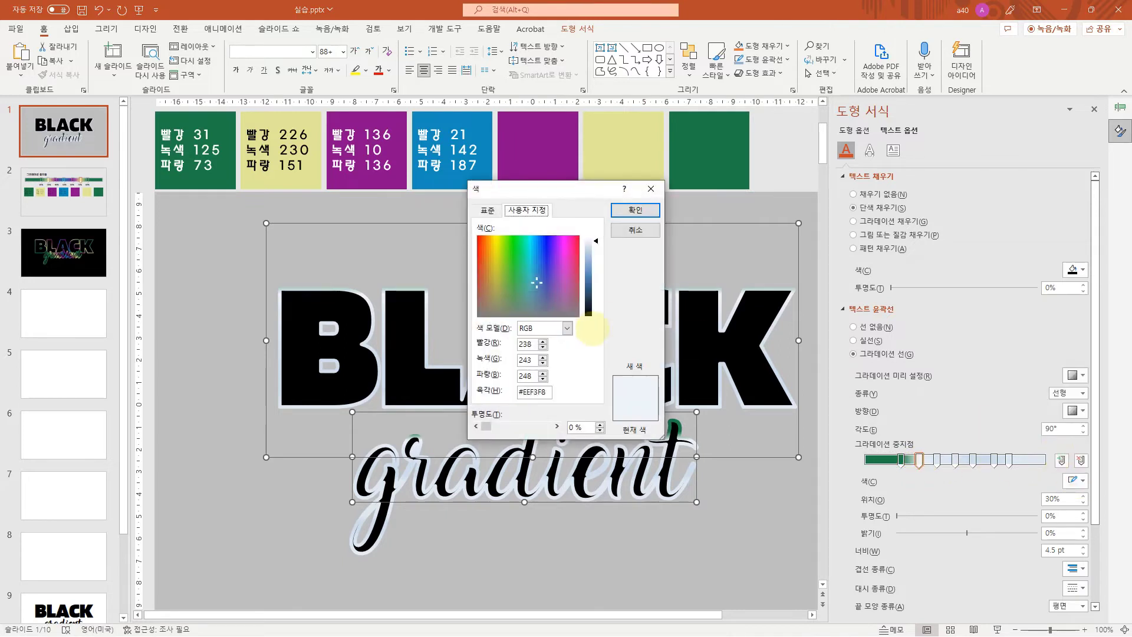
{"action": "double_click", "coordinate": [530, 343]}
{"action": "type", "text": "226"}
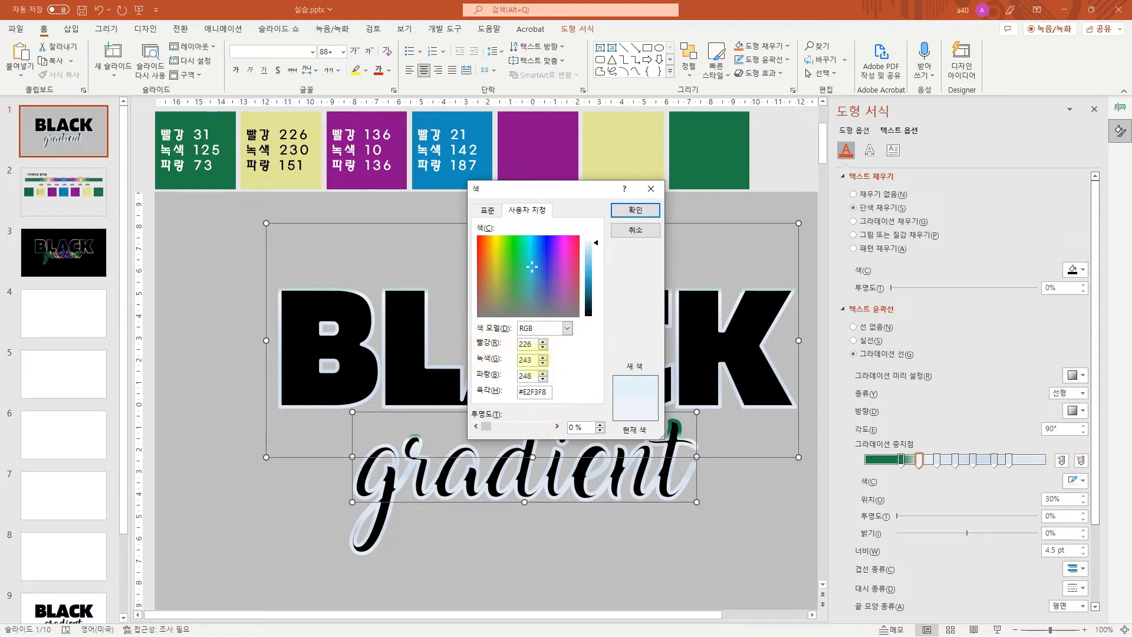
{"action": "double_click", "coordinate": [528, 360]}
{"action": "type", "text": "230"}
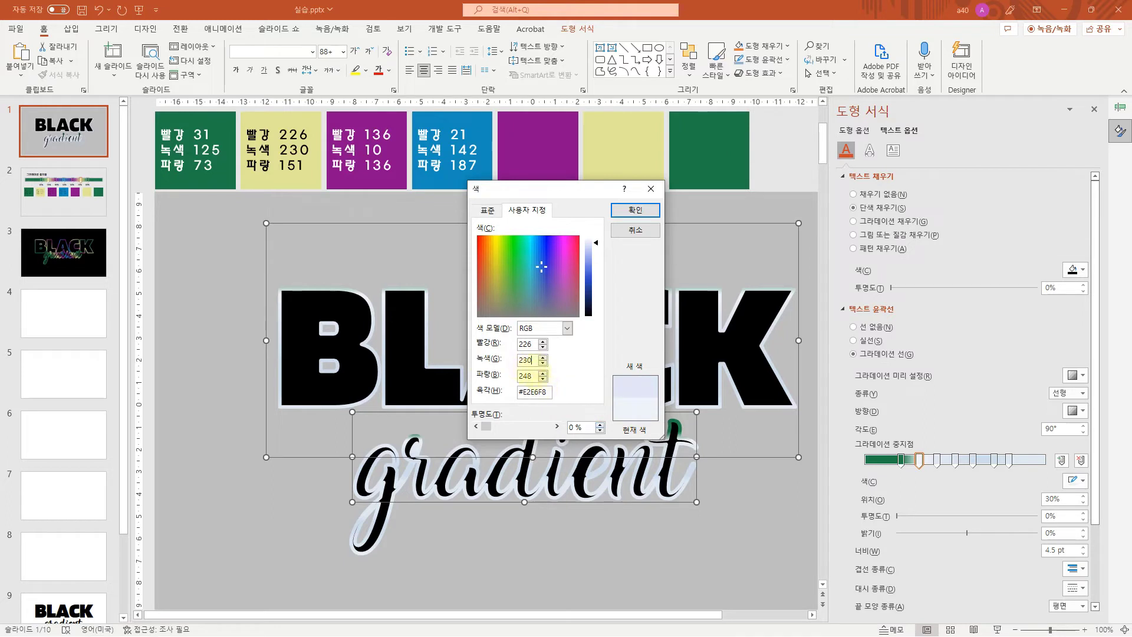
{"action": "key", "text": "Tab"}
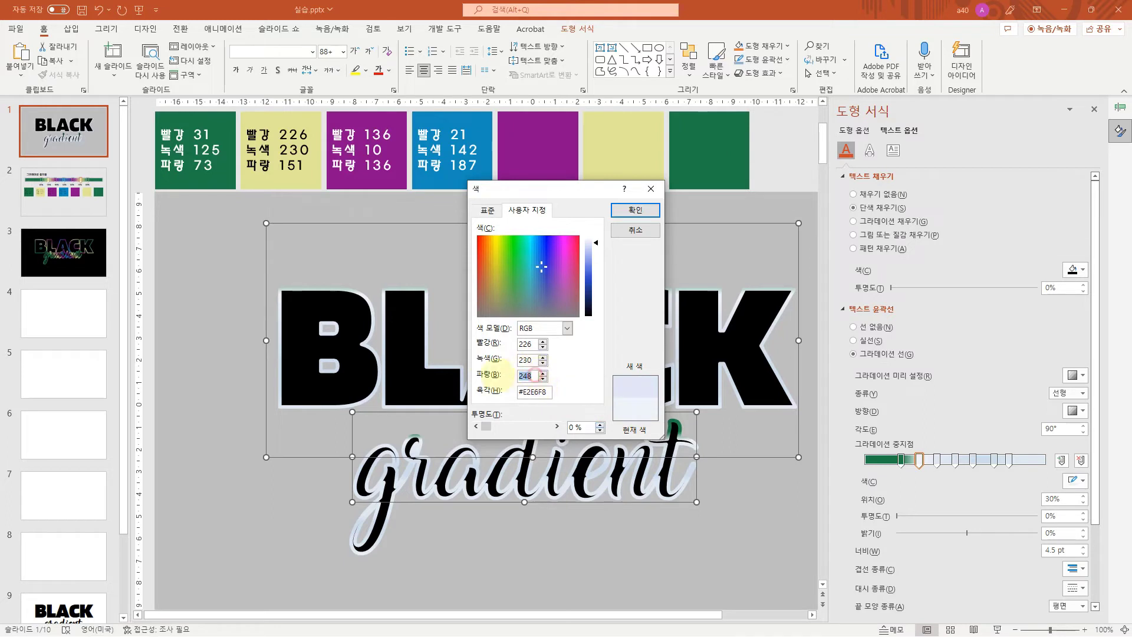
{"action": "type", "text": "151"}
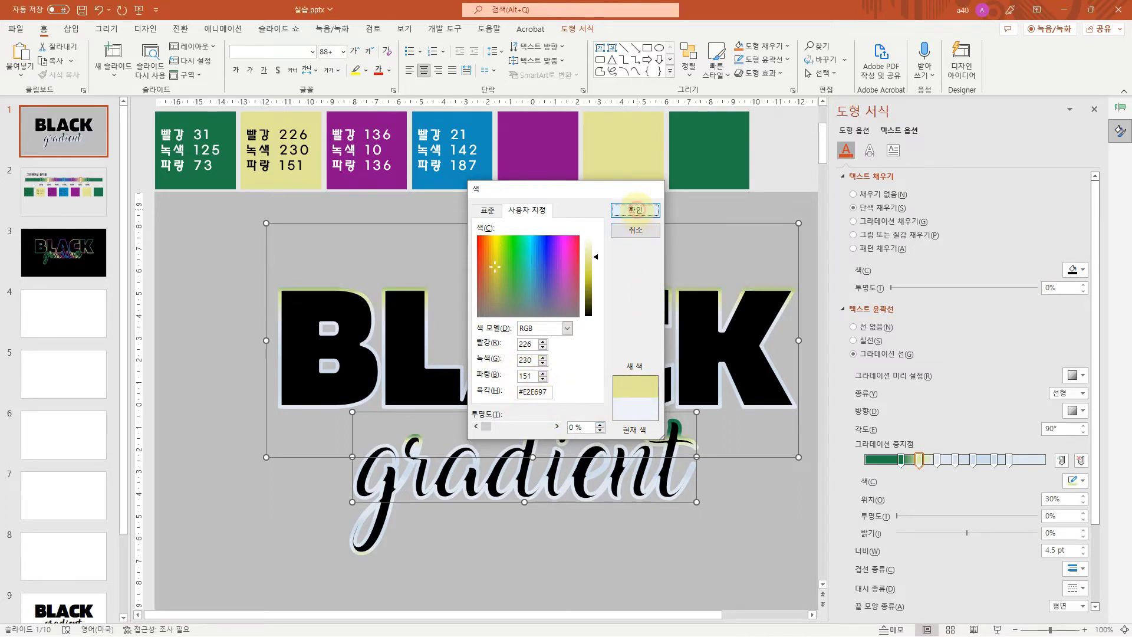
{"action": "left_click", "coordinate": [635, 210]}
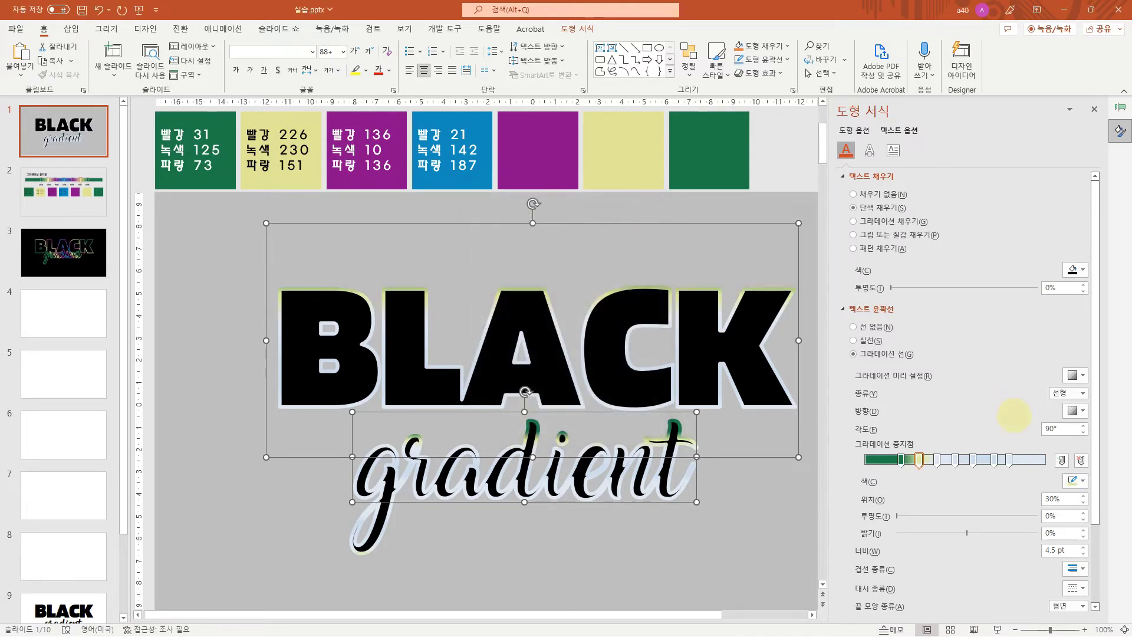
- Colour the 40% outline gradient stop purple and the 50% stop blue by sampling the swatches above the slide with the eyedropper
{"action": "left_click", "coordinate": [937, 461]}
{"action": "left_click", "coordinate": [1082, 481]}
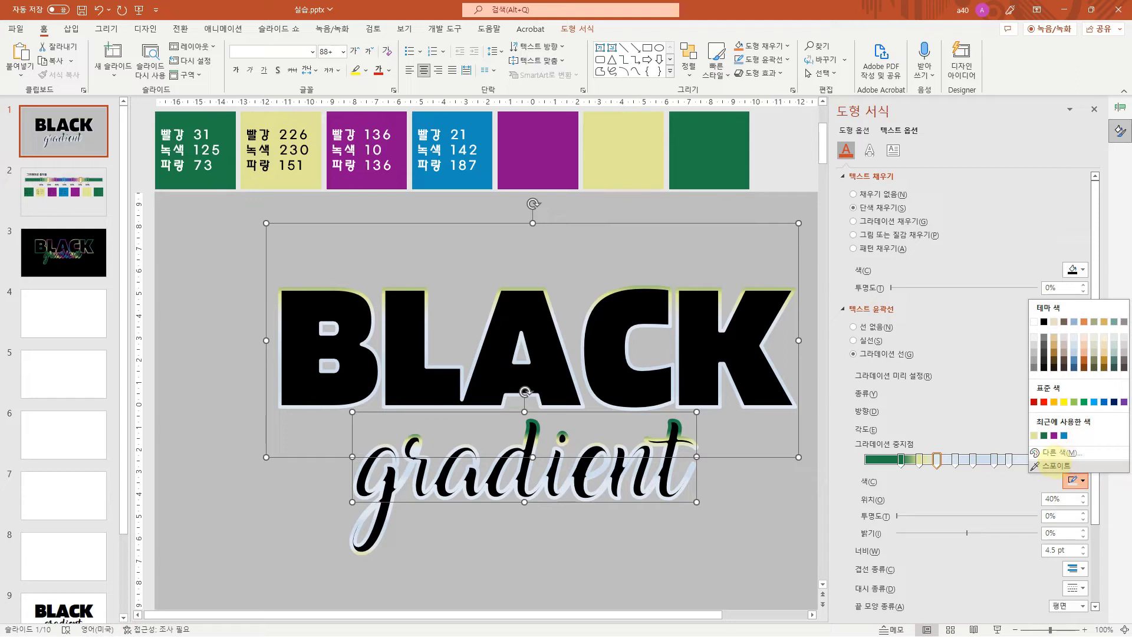
{"action": "left_click", "coordinate": [1053, 468]}
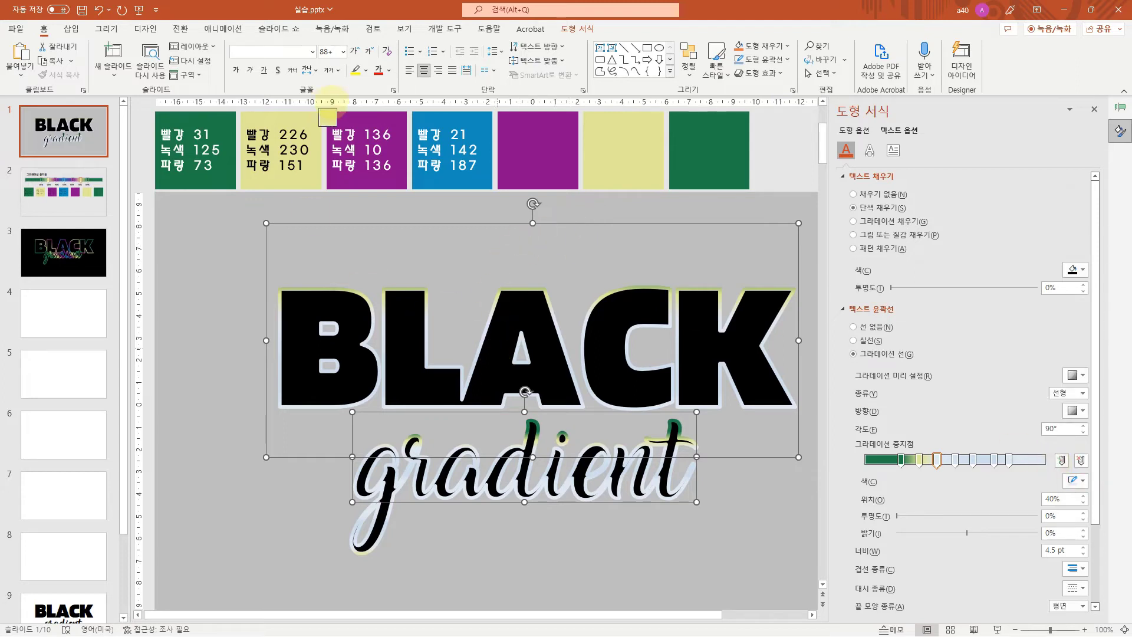
{"action": "left_click", "coordinate": [386, 121]}
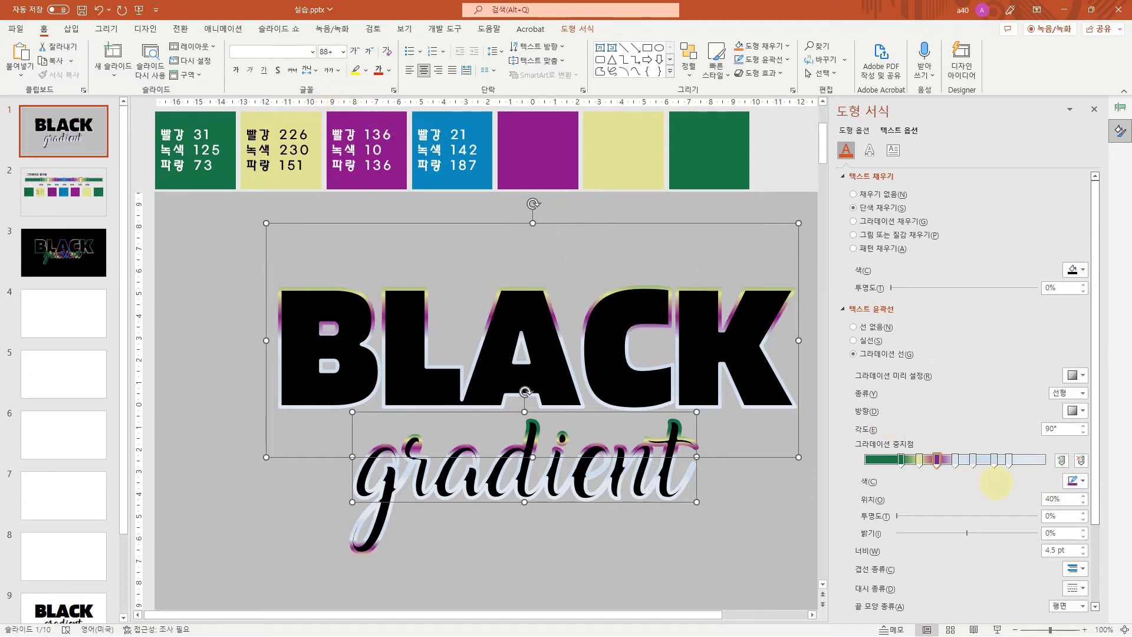
{"action": "left_click", "coordinate": [956, 459]}
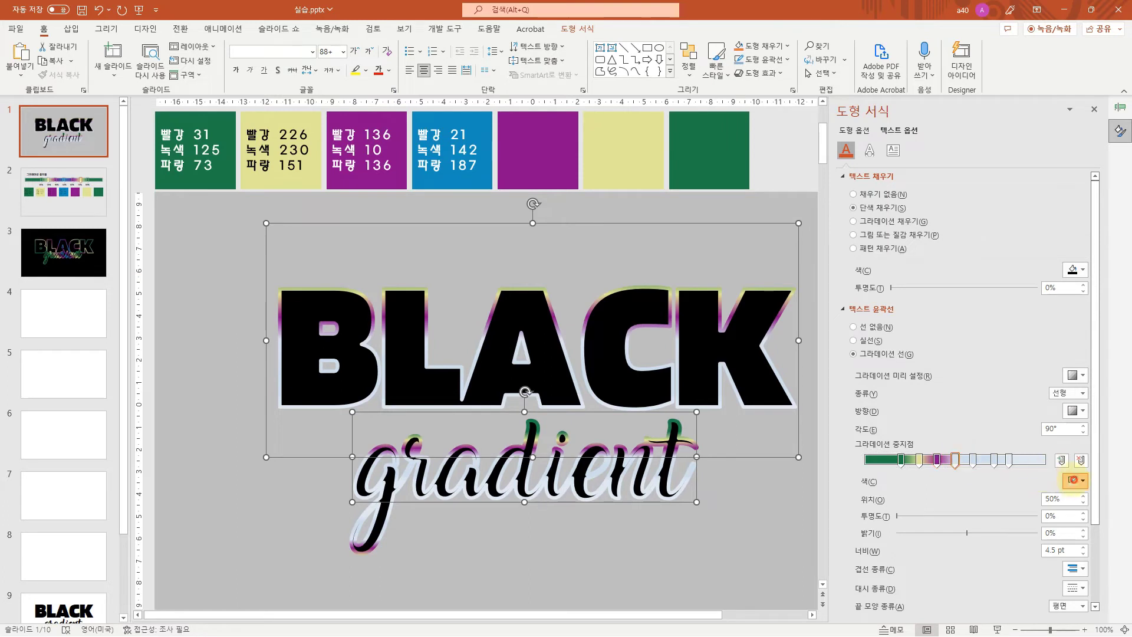
{"action": "left_click", "coordinate": [1074, 480]}
{"action": "left_click", "coordinate": [1053, 467]}
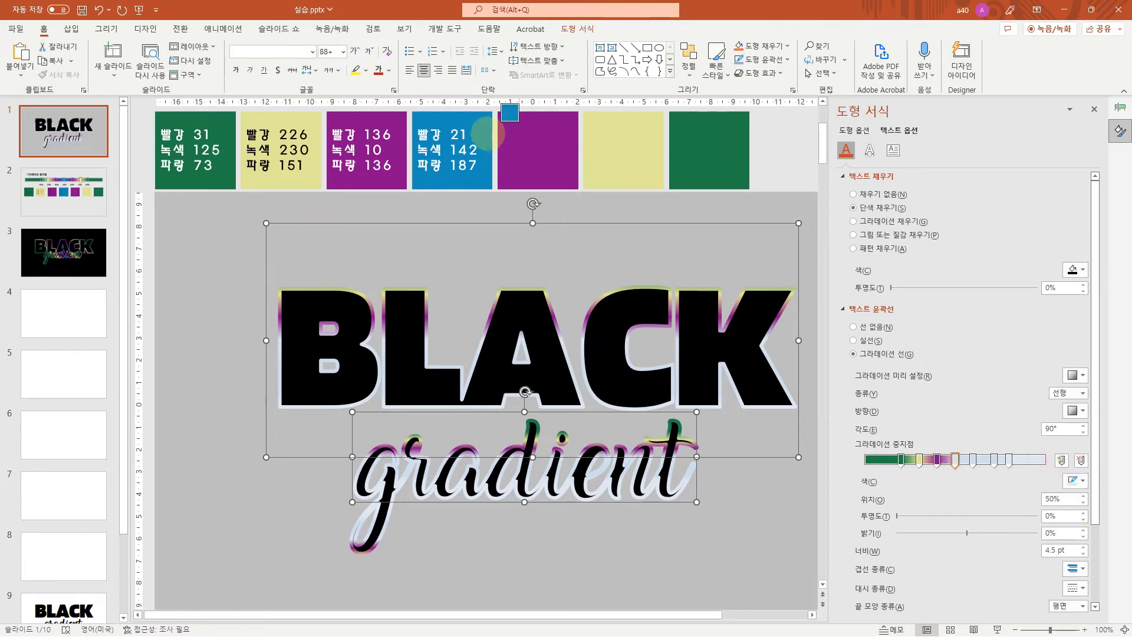
{"action": "left_click", "coordinate": [486, 134]}
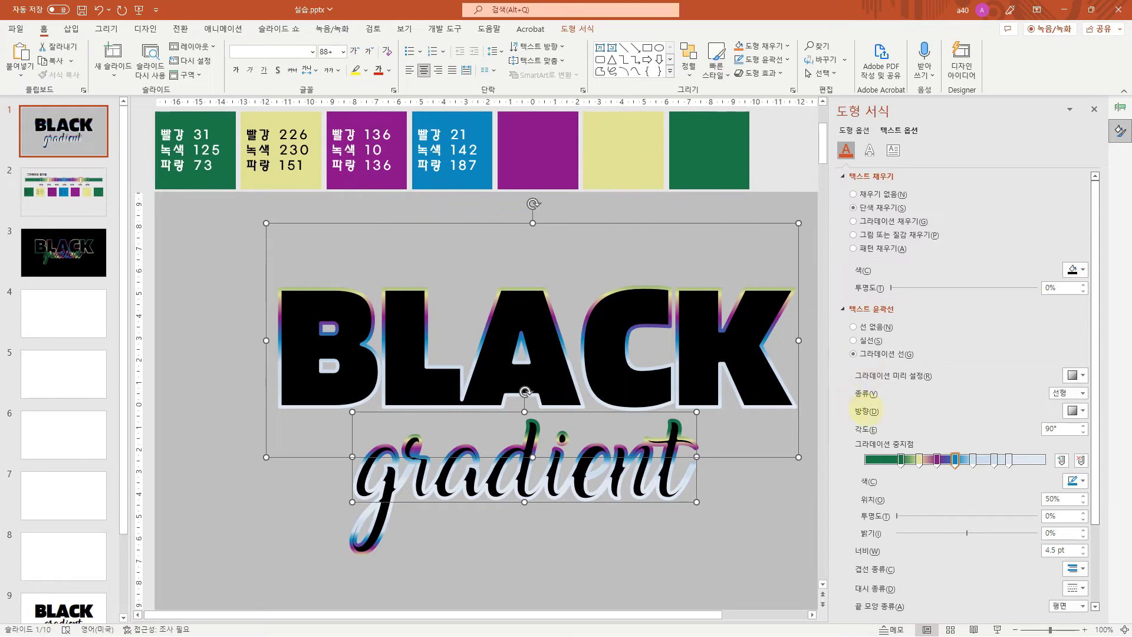
- Colour the 60% outline gradient stop with the recently used purple
{"action": "left_click", "coordinate": [974, 459]}
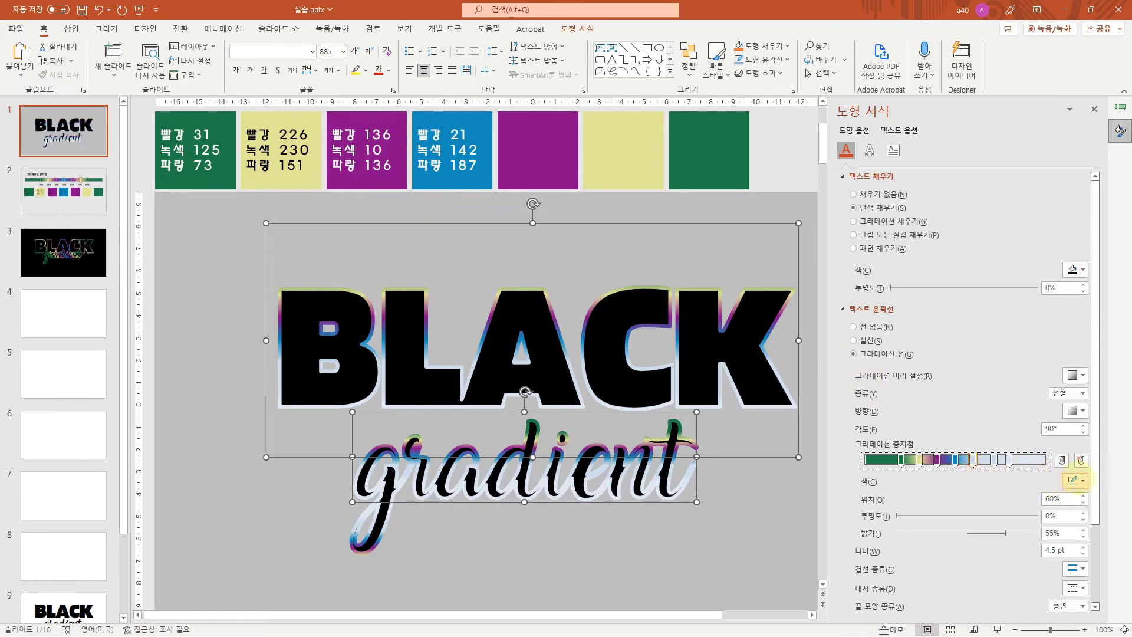
{"action": "left_click", "coordinate": [956, 460]}
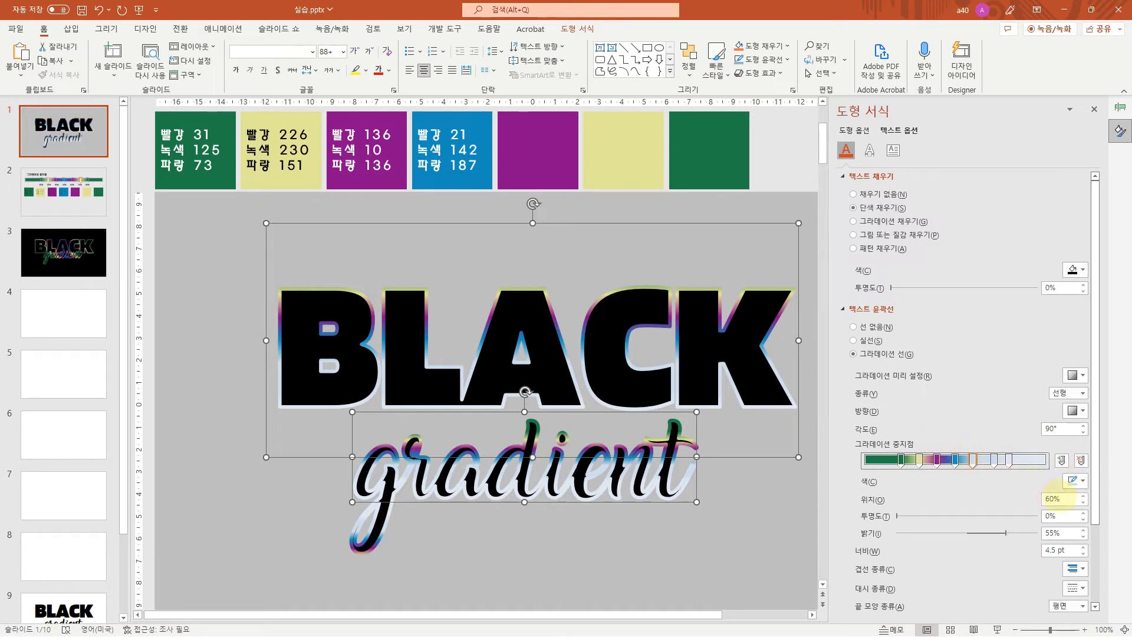
{"action": "left_click", "coordinate": [1074, 480]}
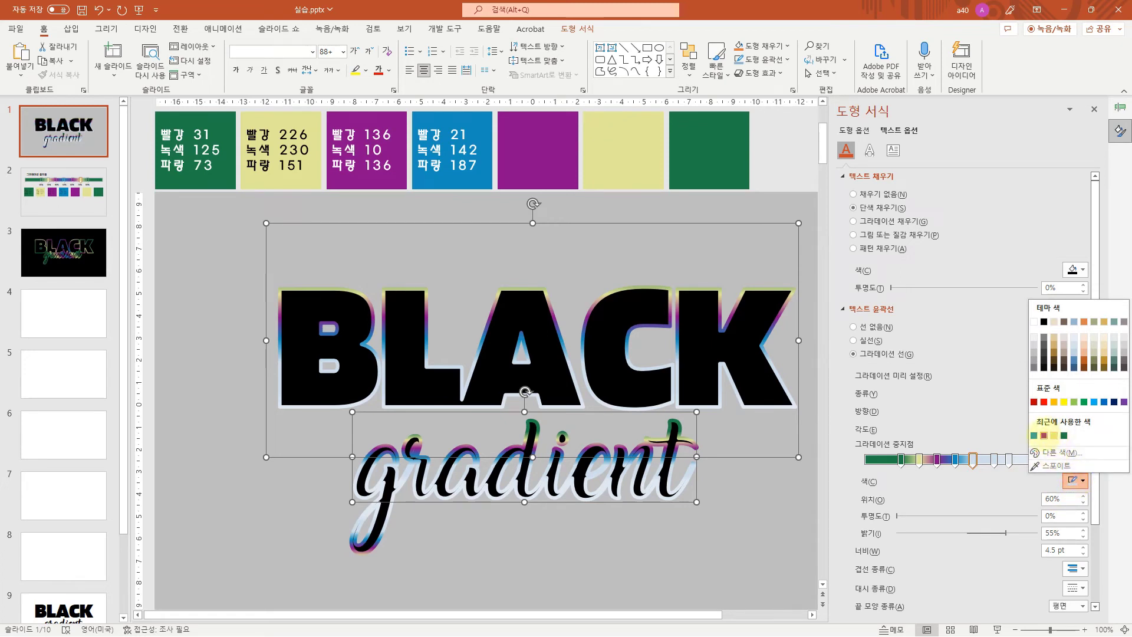
{"action": "left_click", "coordinate": [1043, 436]}
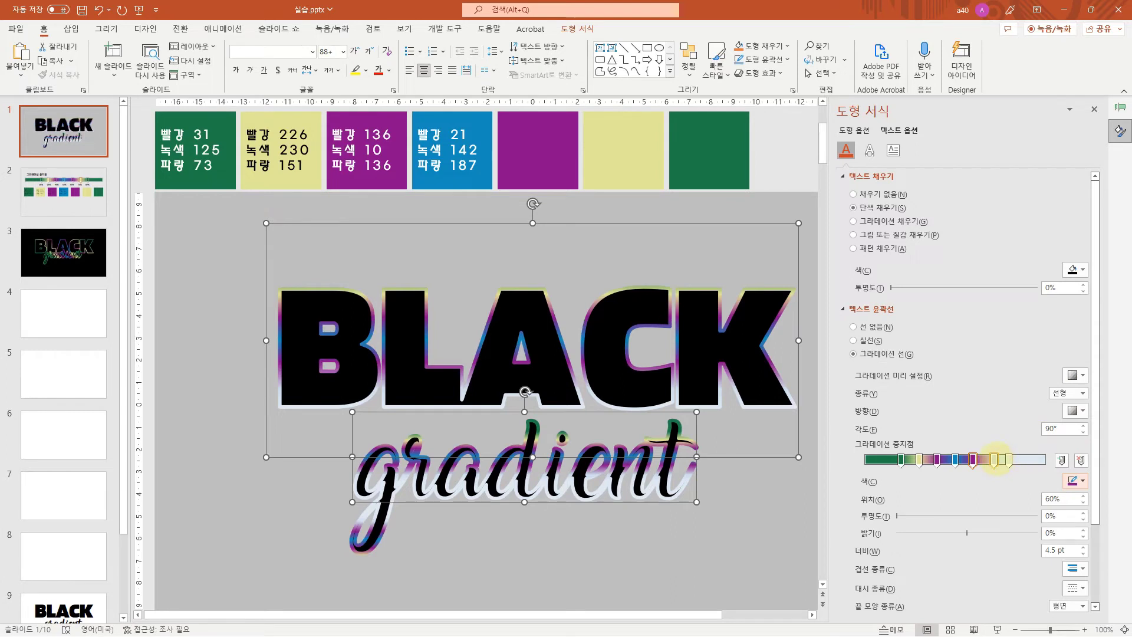
- Colour the 72% outline gradient stop yellow and the 80% stop green using the recently used colours
{"action": "left_click", "coordinate": [995, 461]}
{"action": "left_click", "coordinate": [1074, 481]}
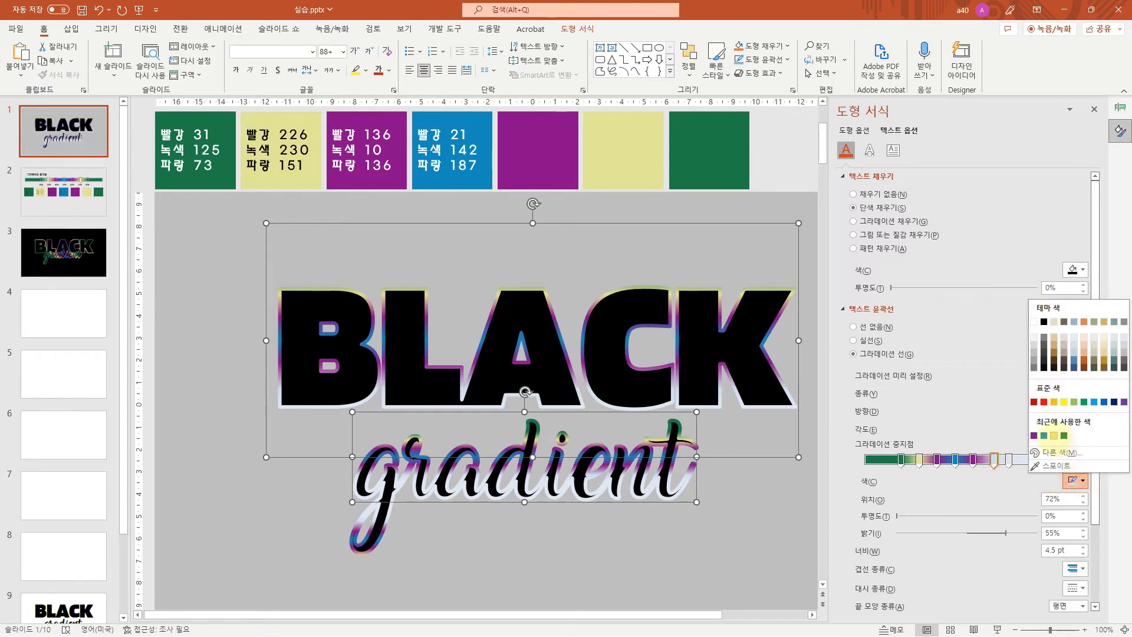
{"action": "left_click", "coordinate": [1054, 436]}
{"action": "left_click", "coordinate": [1009, 460]}
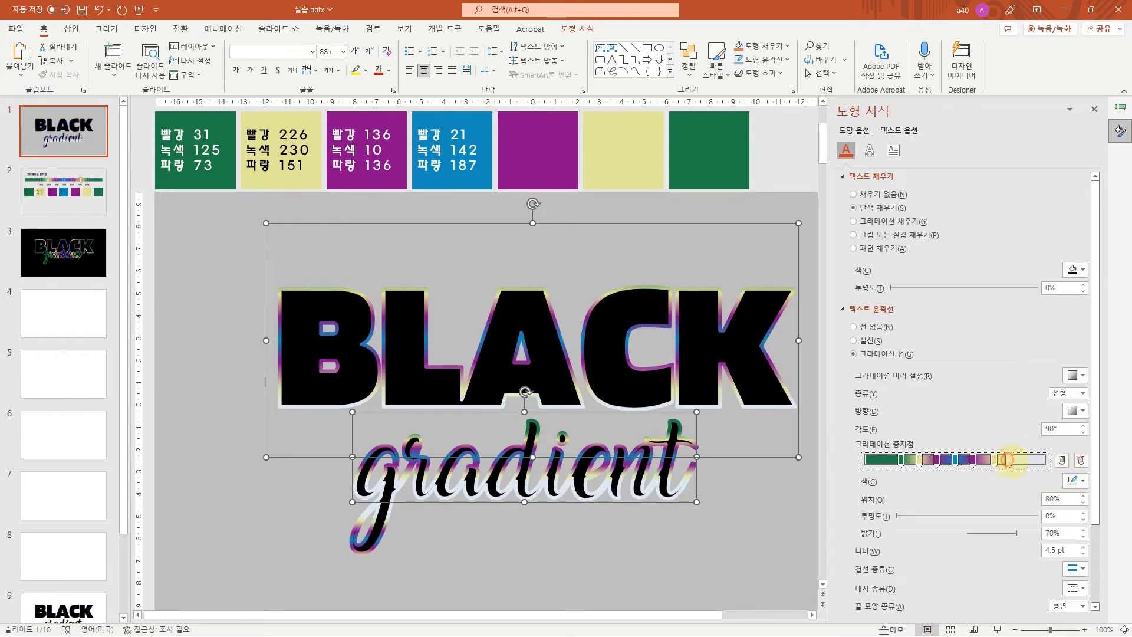
{"action": "left_click", "coordinate": [1075, 480]}
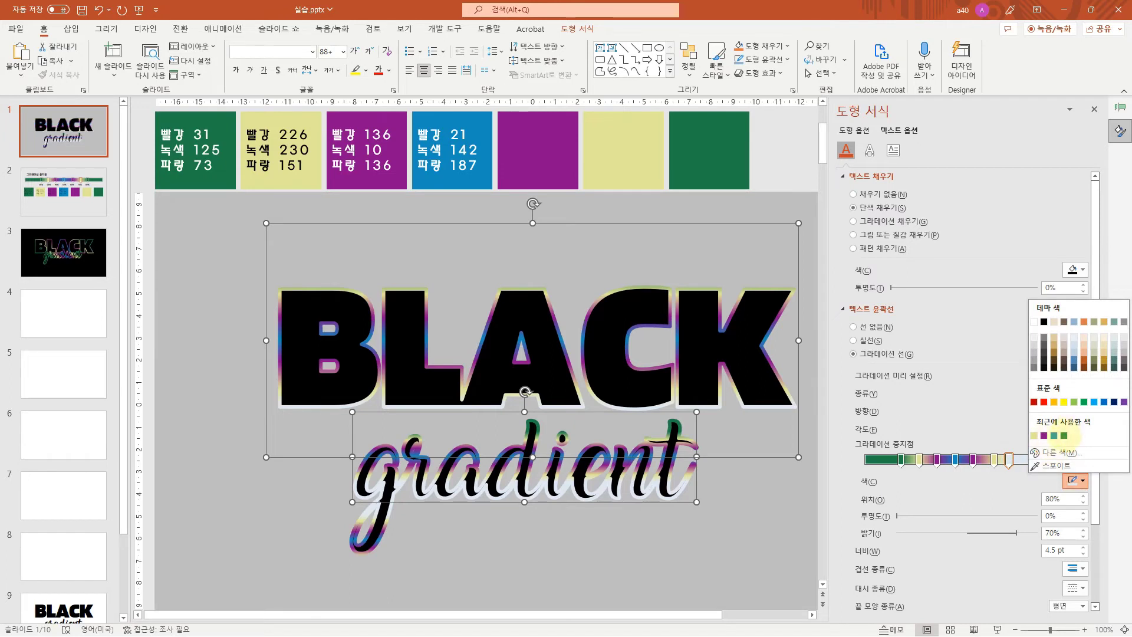
{"action": "left_click", "coordinate": [1064, 436]}
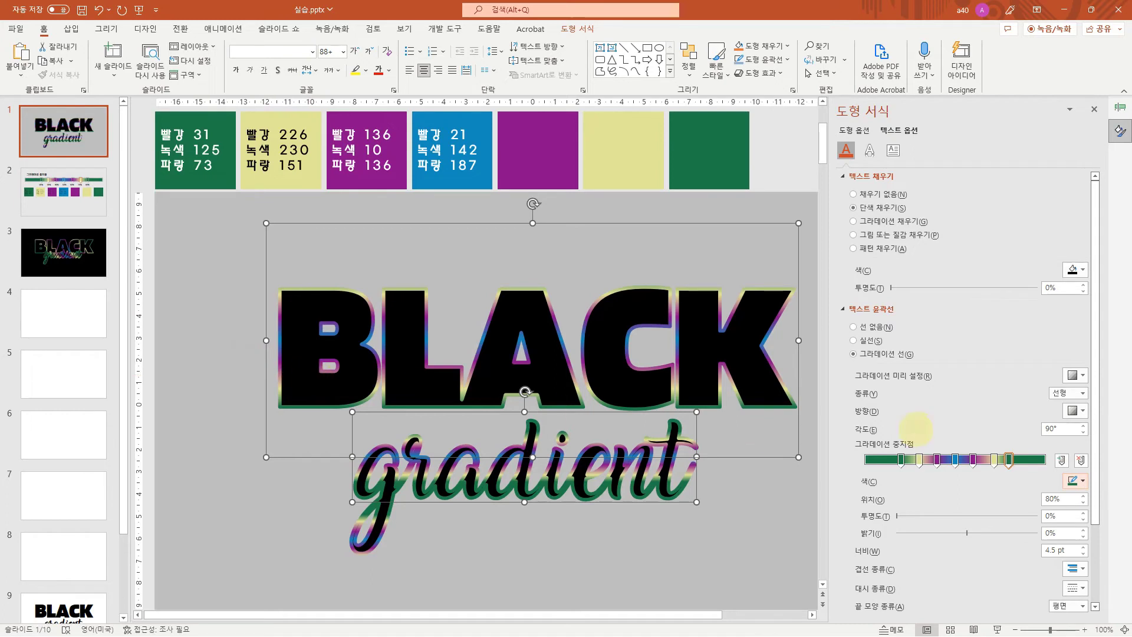
- Set the outline gradient's angle to 315° for both texts, then close the formatting options and deselect the texts
{"action": "left_click", "coordinate": [1065, 429]}
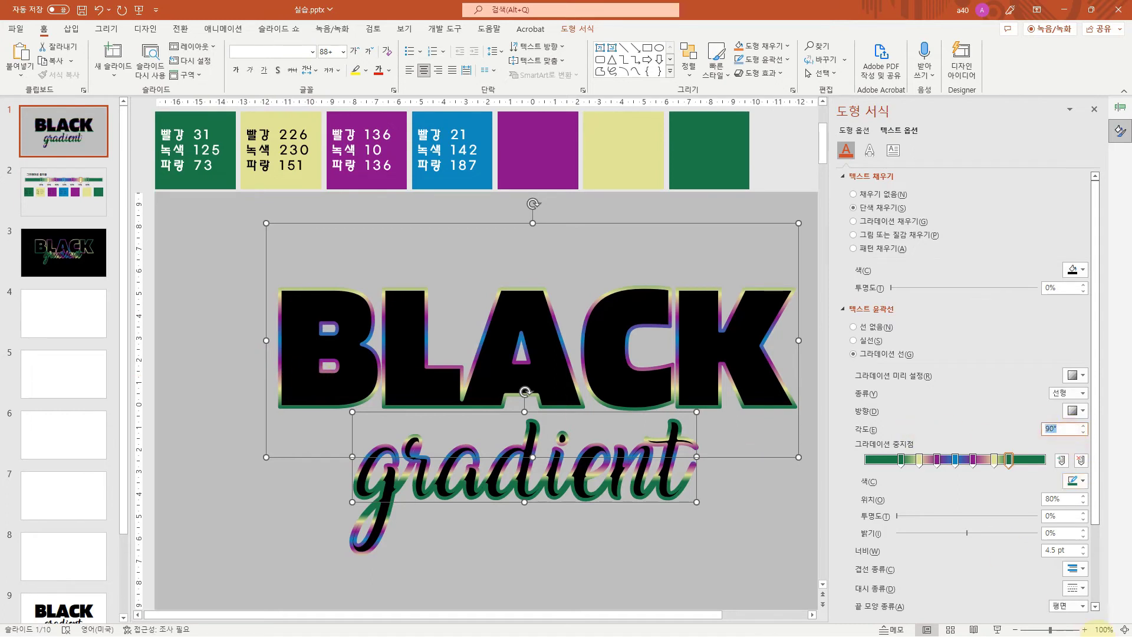
{"action": "type", "text": "315"}
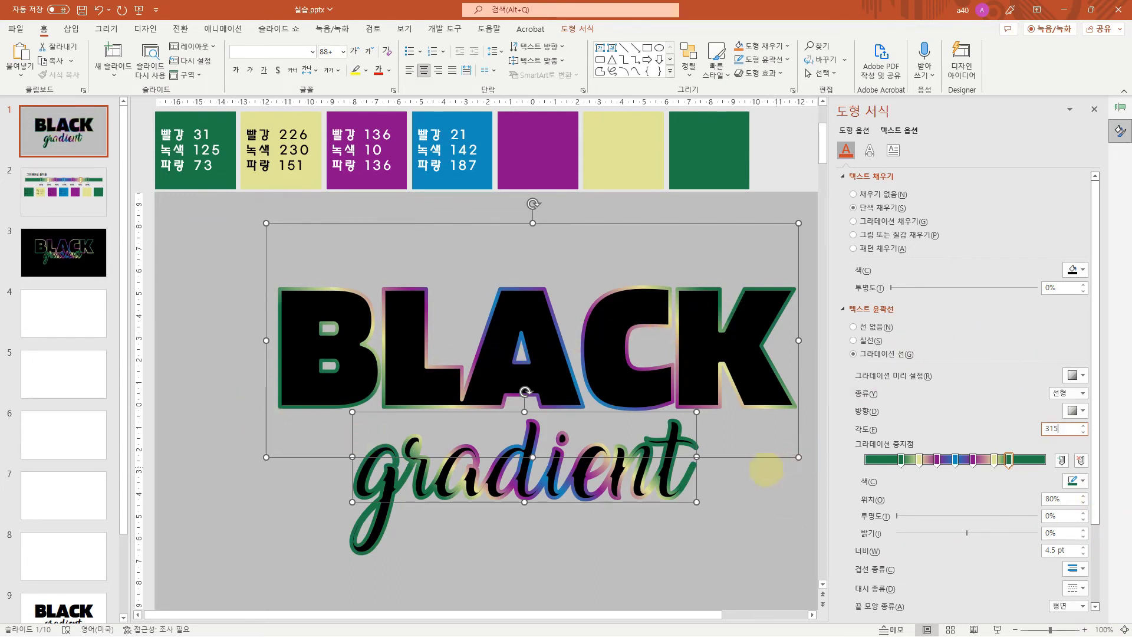
{"action": "left_click", "coordinate": [1094, 109]}
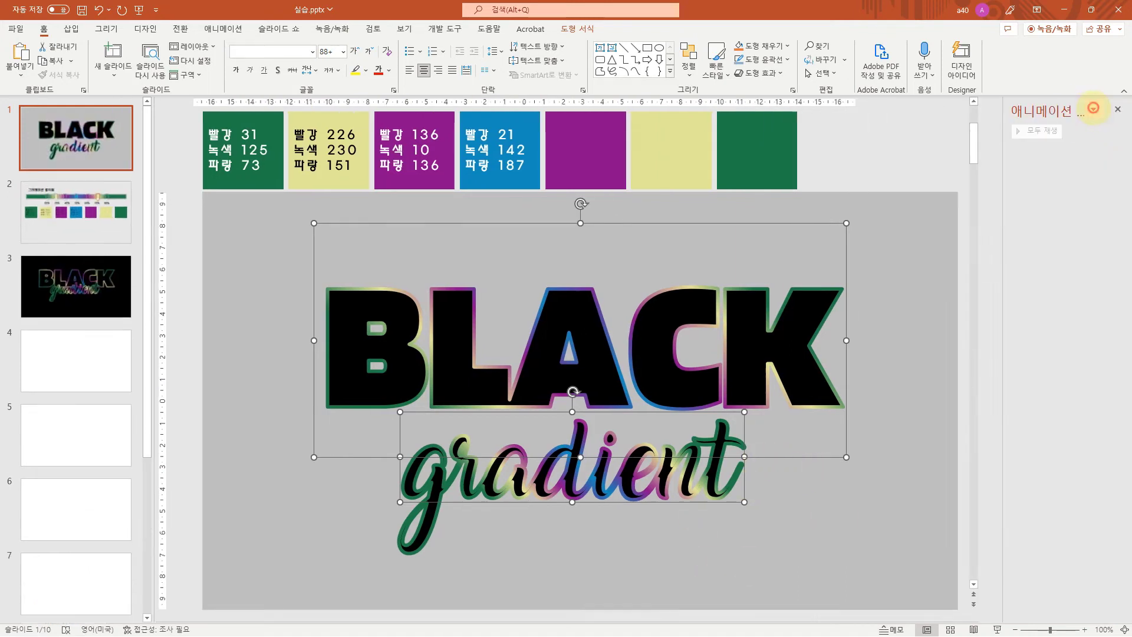
{"action": "left_click", "coordinate": [984, 541]}
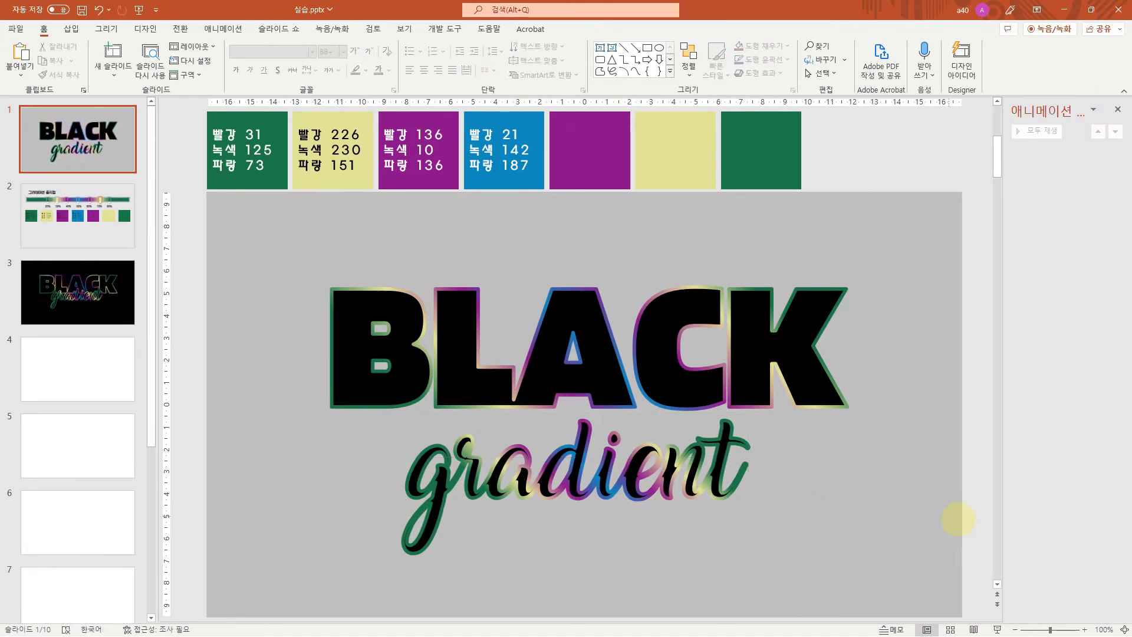
- Change the slide background's solid fill to the black theme colour
{"action": "left_click", "coordinate": [1015, 628]}
{"action": "left_click", "coordinate": [1015, 628]}
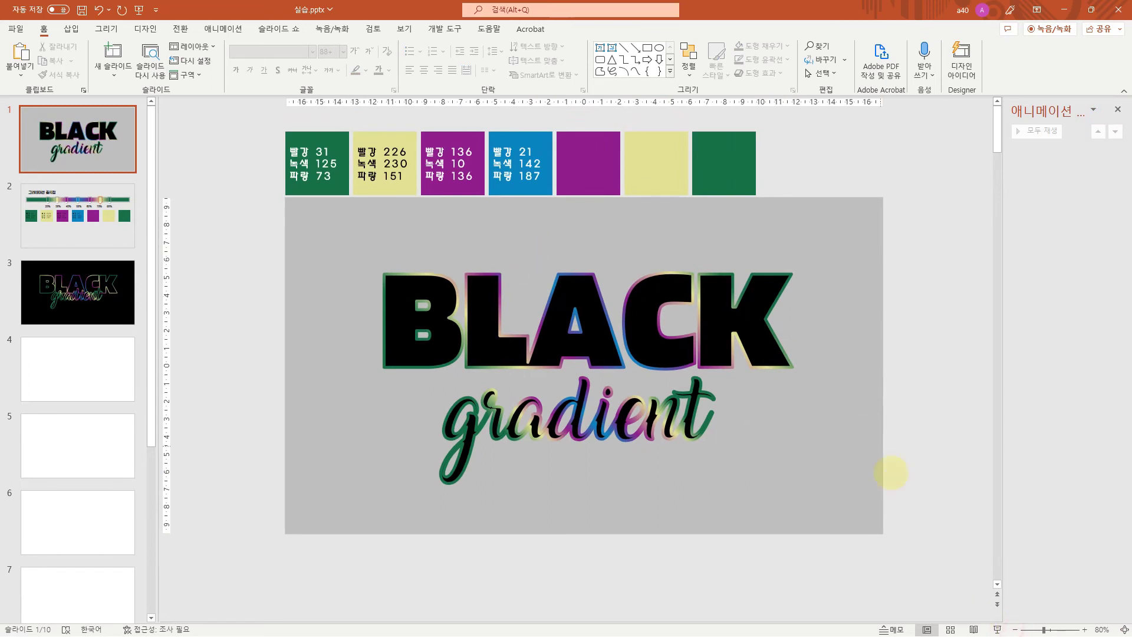
{"action": "right_click", "coordinate": [882, 405]}
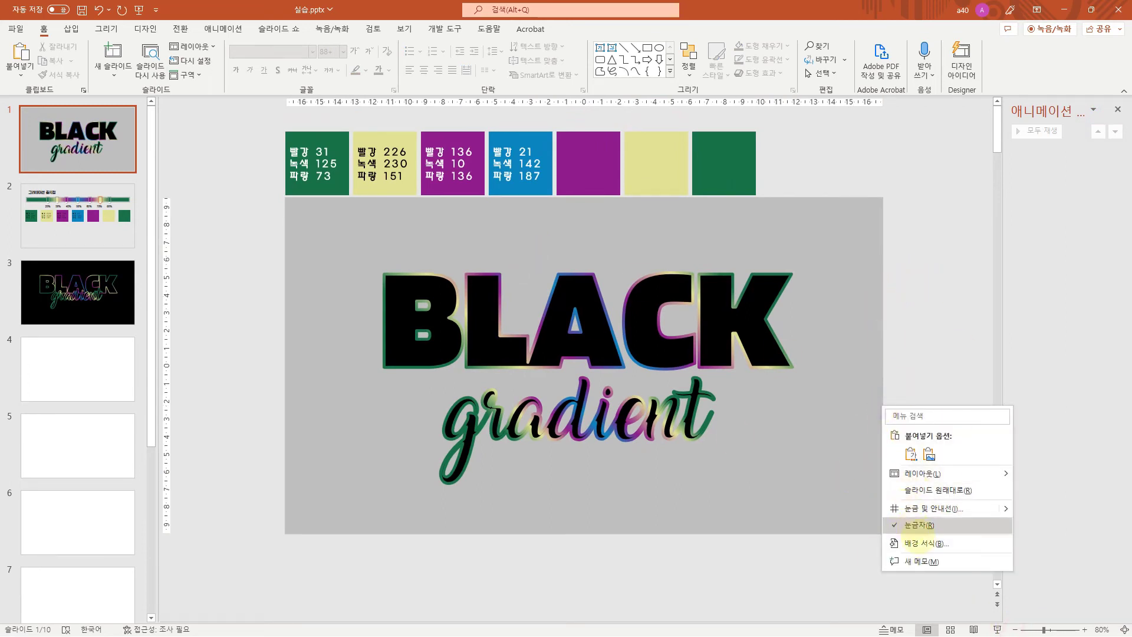
{"action": "left_click", "coordinate": [920, 543]}
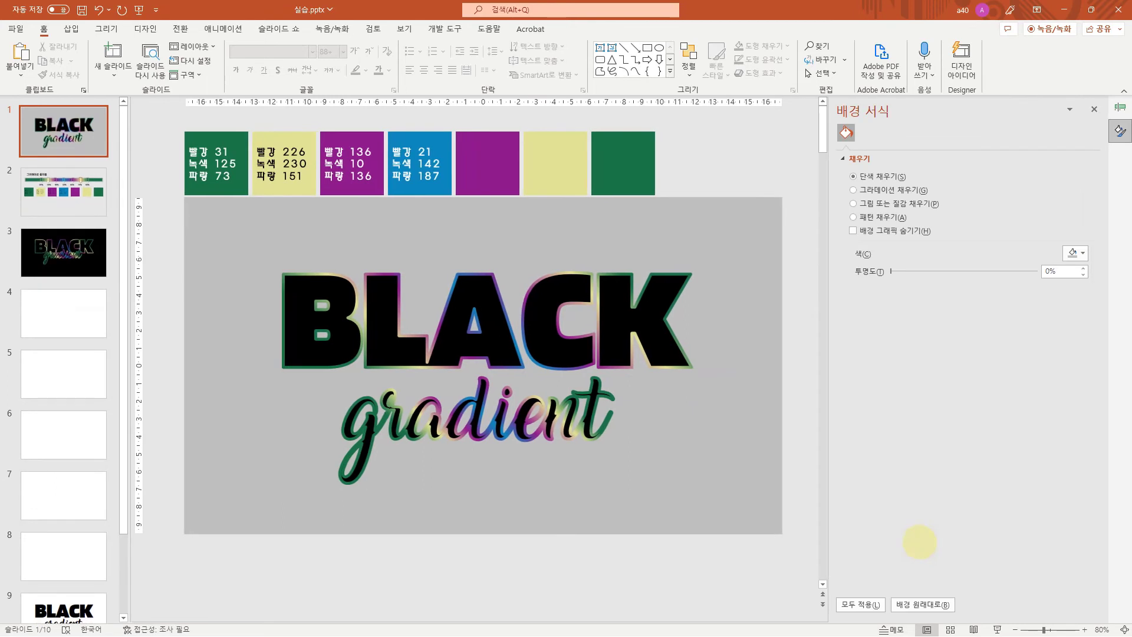
{"action": "left_click", "coordinate": [1077, 252]}
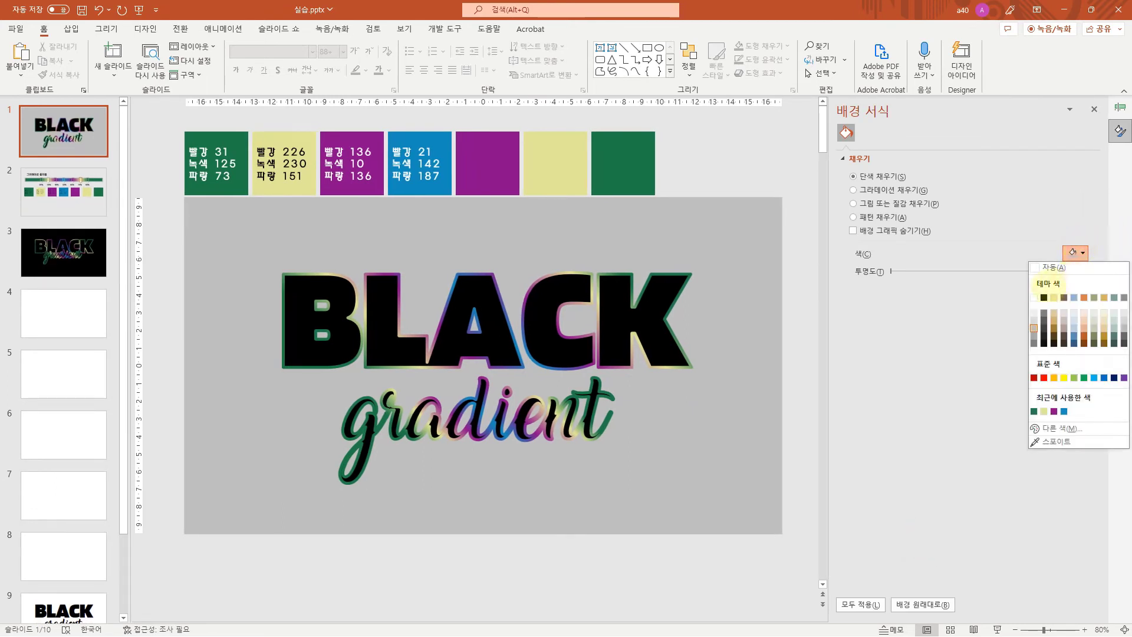
{"action": "left_click", "coordinate": [1045, 298]}
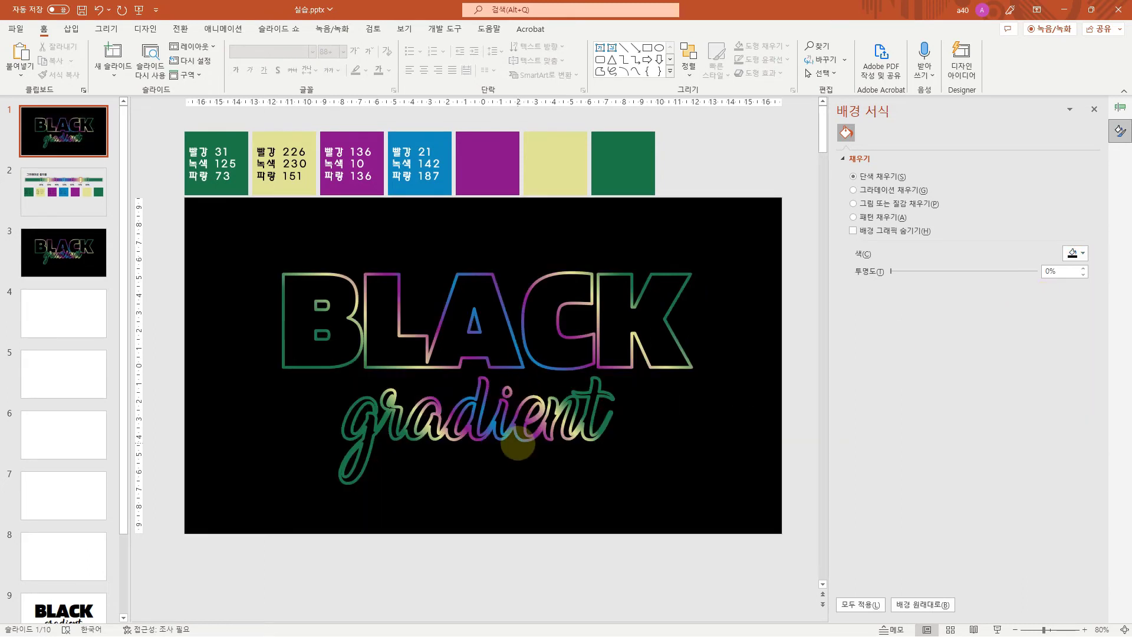
- Move the gradient text straight up so that it overlaps the lower part of the BLACK lettering
{"action": "left_click", "coordinate": [524, 438]}
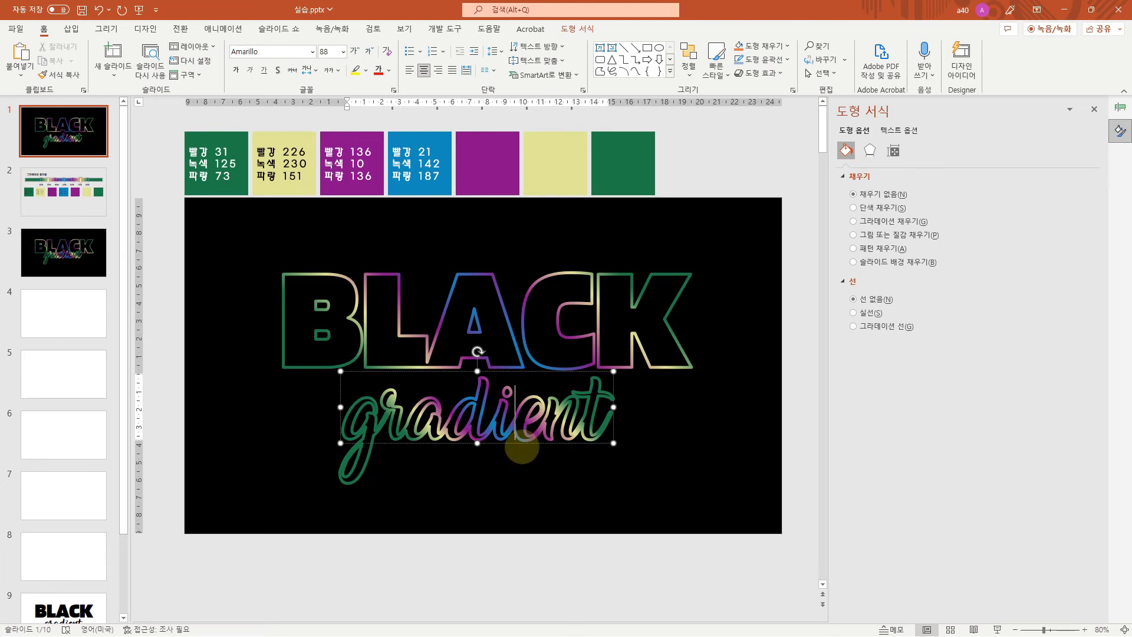
{"action": "left_click_drag", "start_coordinate": [521, 446], "coordinate": [521, 410]}
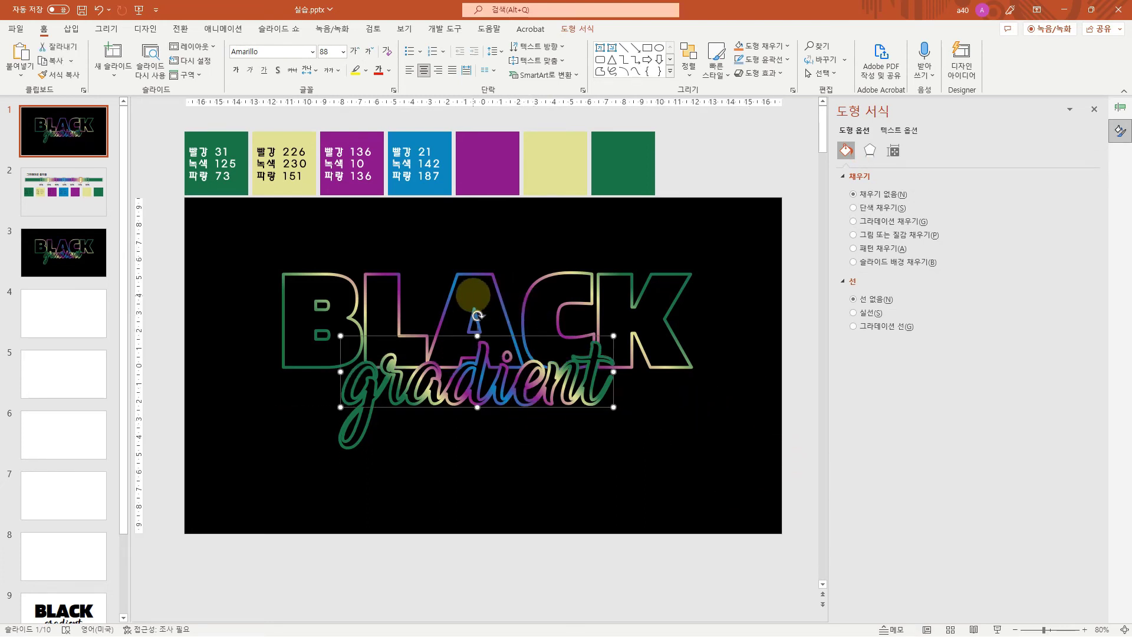
- Check the outline weight of the BLACK text
{"action": "left_click", "coordinate": [464, 282]}
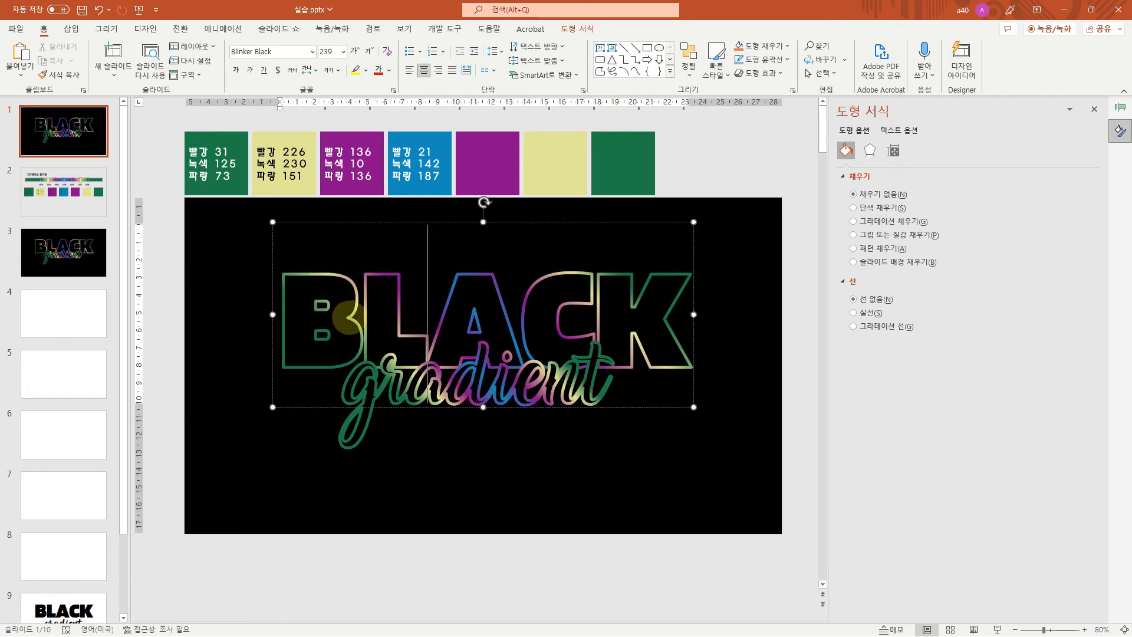
{"action": "left_click", "coordinate": [468, 222]}
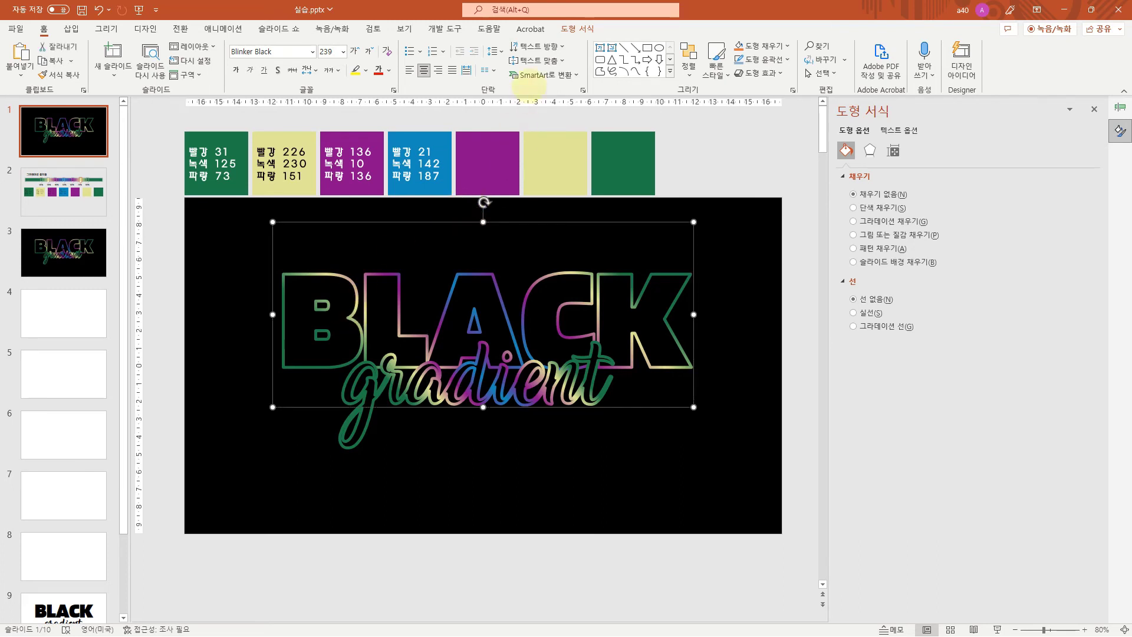
{"action": "left_click", "coordinate": [576, 28]}
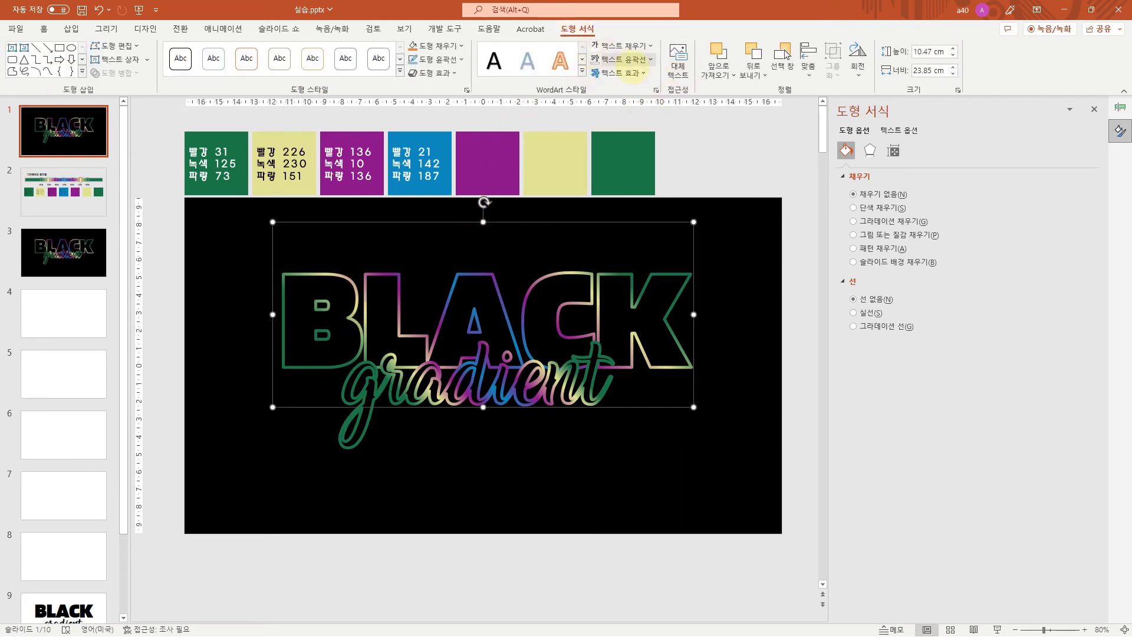
{"action": "left_click", "coordinate": [627, 64]}
{"action": "mouse_move", "coordinate": [616, 275]}
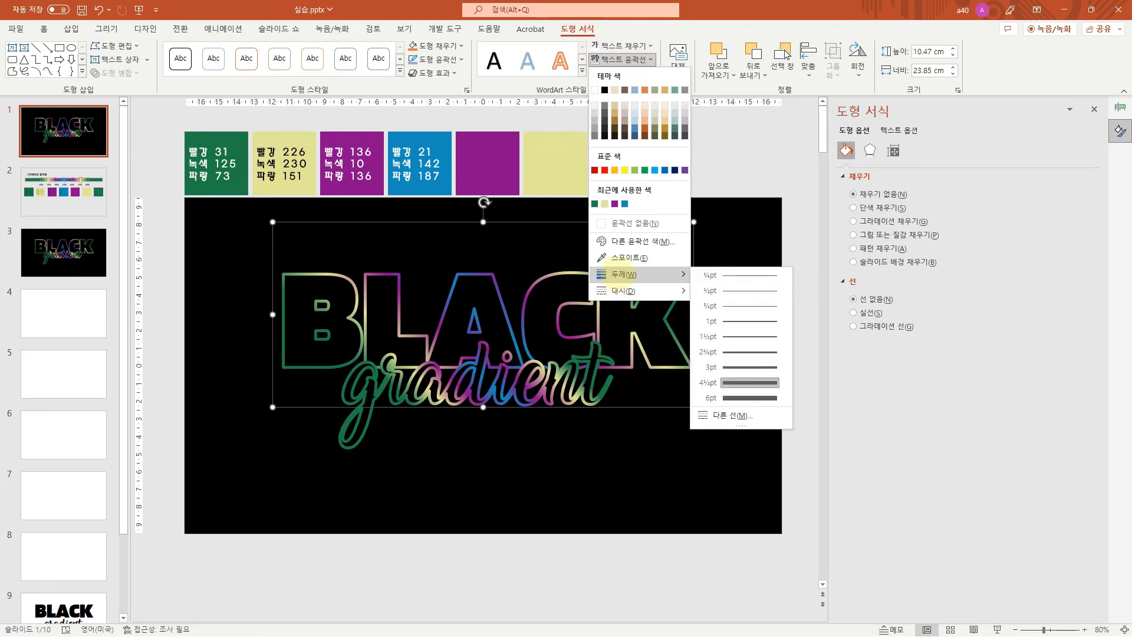
- Set the gradient text's outline weight to 3 pt and preview the slide as a full-screen slide show
{"action": "left_click", "coordinate": [475, 405]}
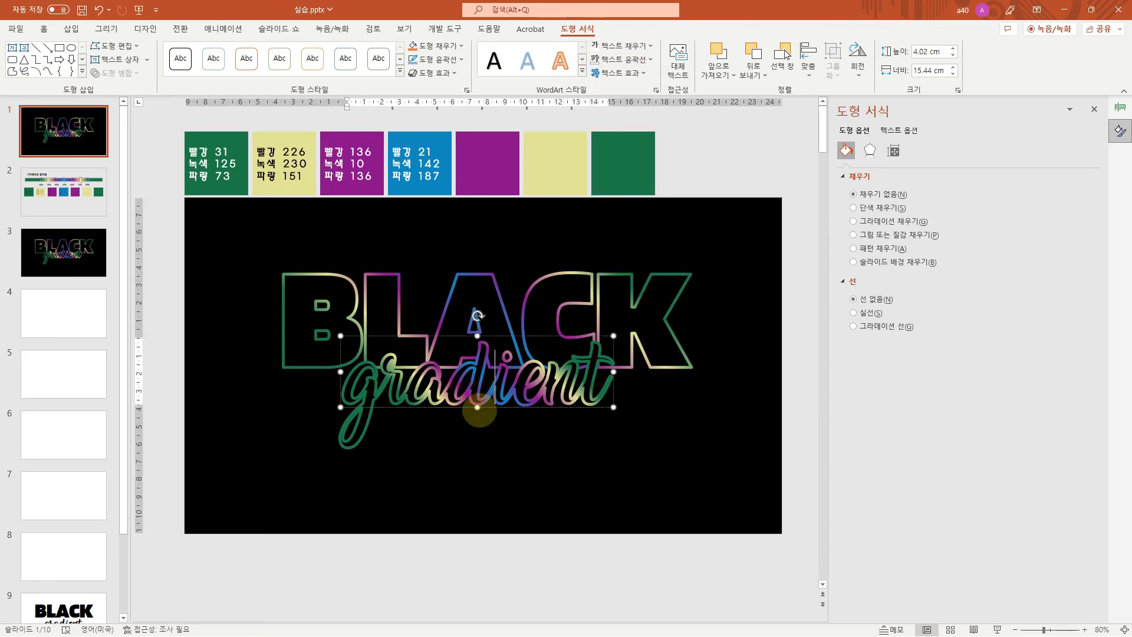
{"action": "left_click", "coordinate": [477, 407]}
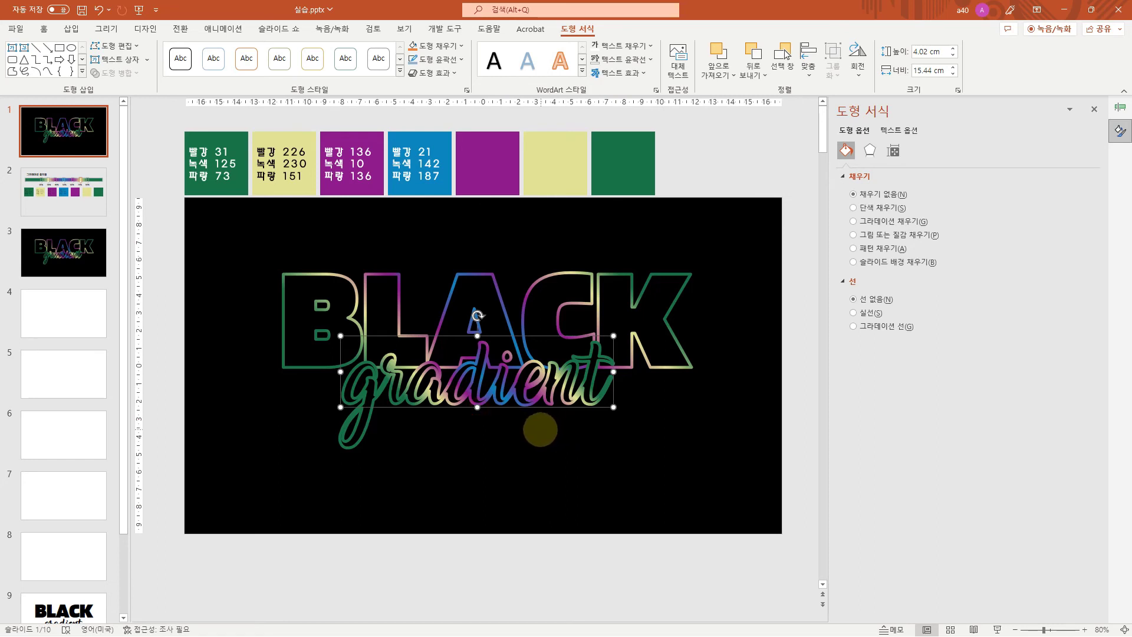
{"action": "left_click", "coordinate": [608, 59]}
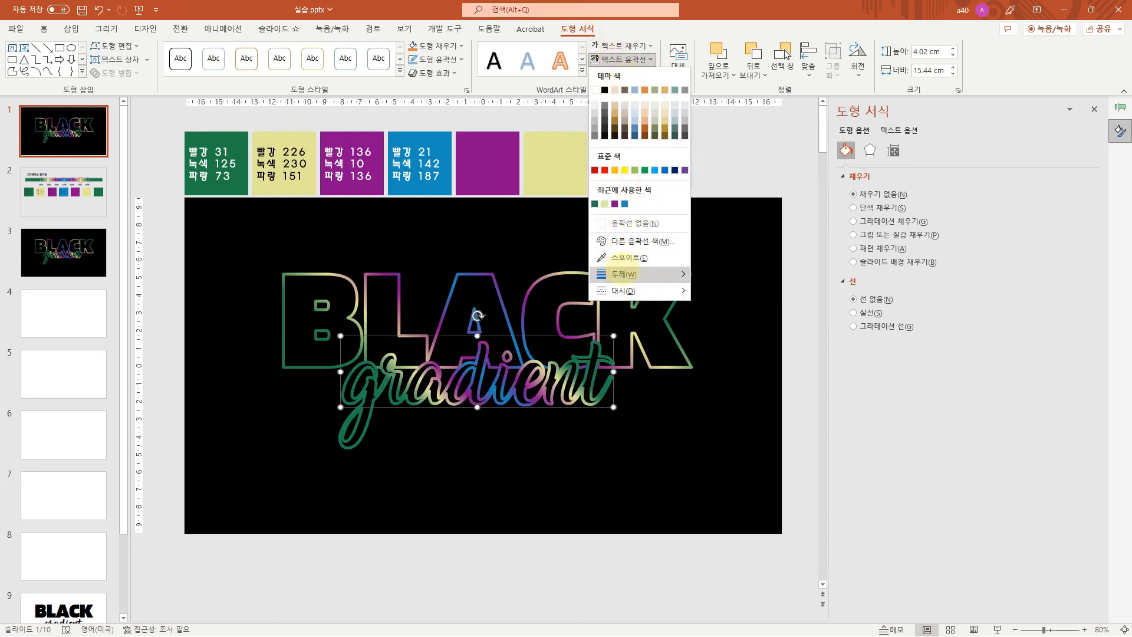
{"action": "mouse_move", "coordinate": [619, 274]}
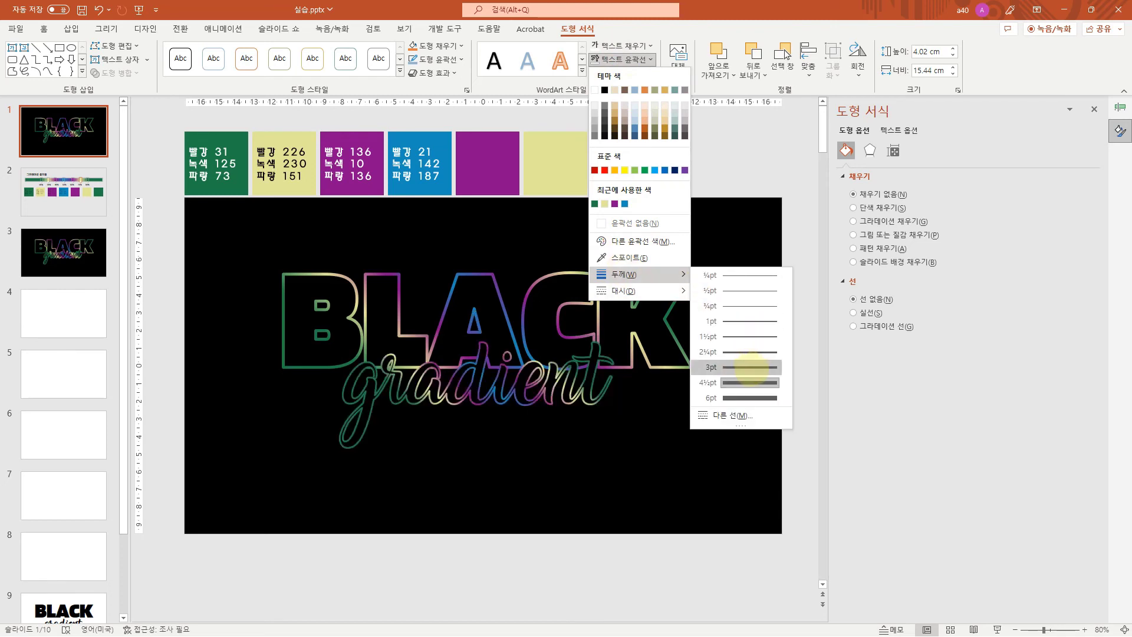
{"action": "left_click", "coordinate": [750, 367]}
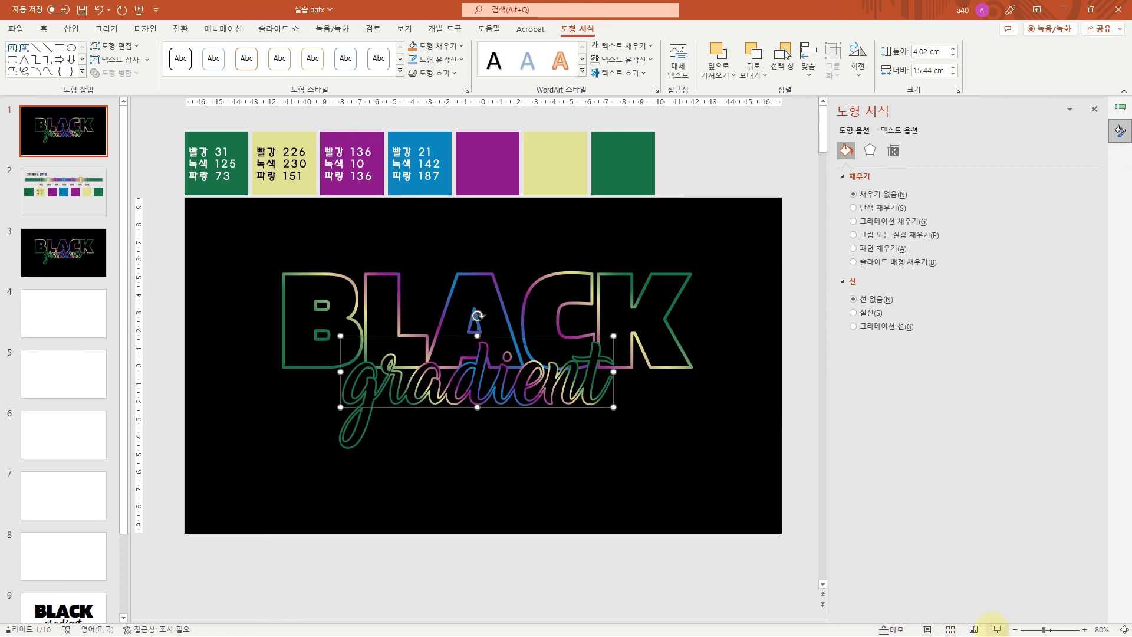
{"action": "left_click", "coordinate": [998, 628]}
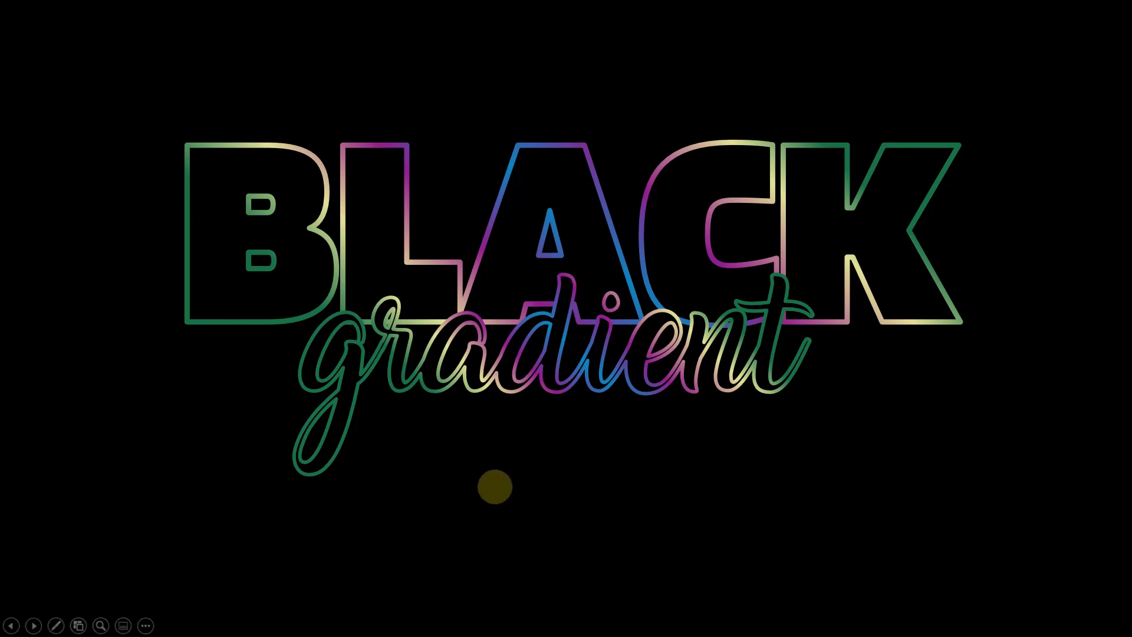
{"action": "key", "text": "Escape"}
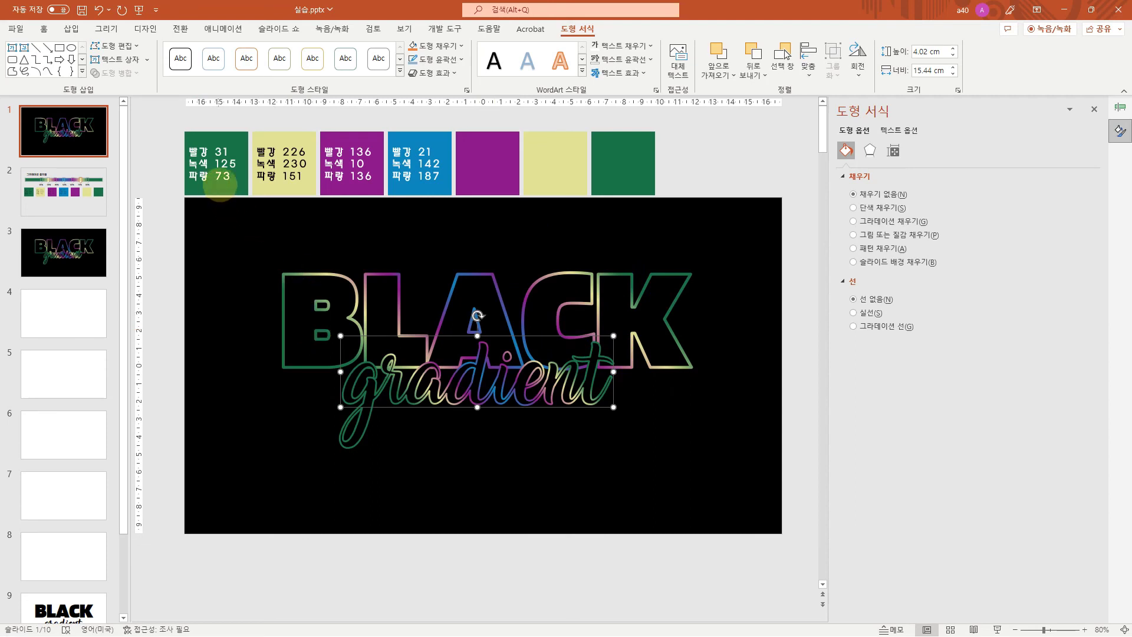
- Examine the RGB values on the colour swatches above the slide at a larger magnification
{"action": "left_click", "coordinate": [220, 184]}
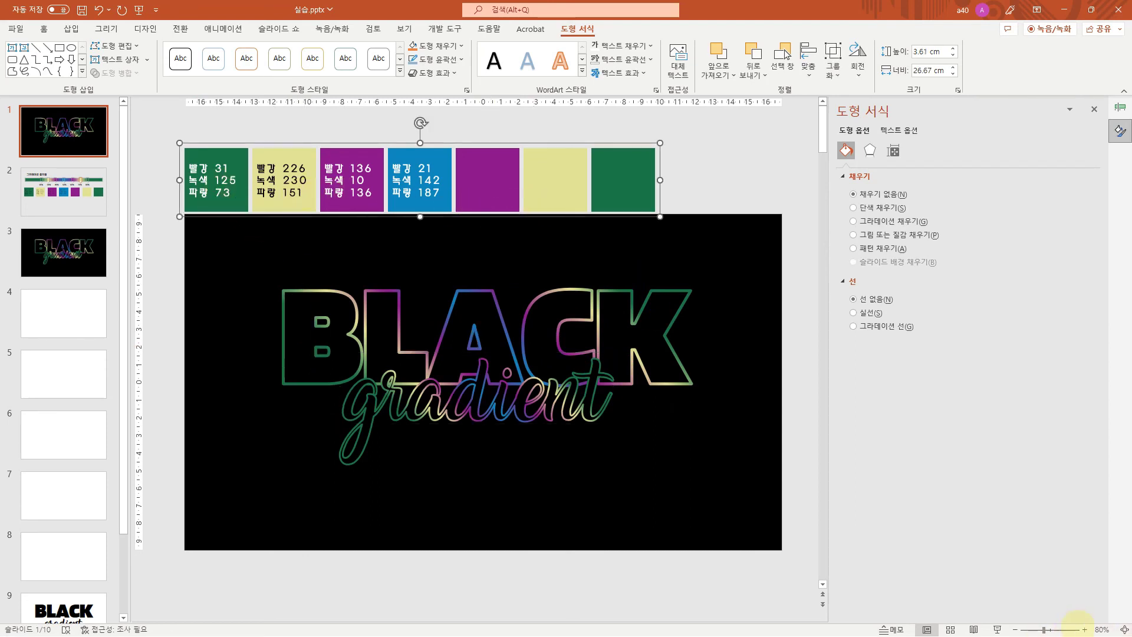
{"action": "scroll", "coordinate": [356, 416], "scroll_direction": "up", "scroll_amount": 4, "text": "ctrl"}
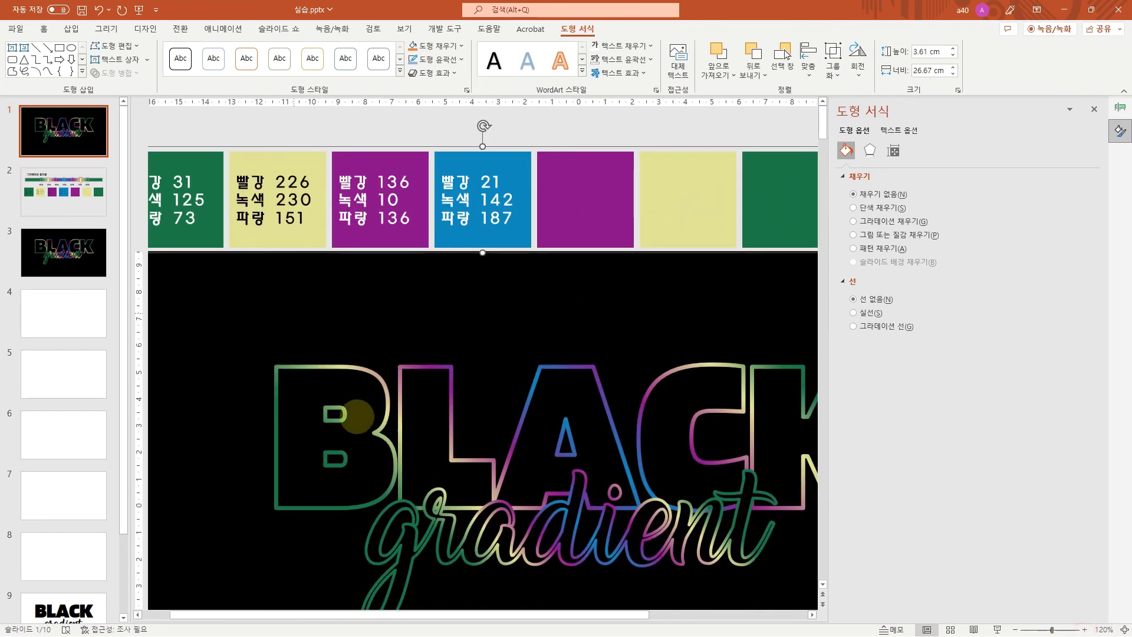
{"action": "left_click_drag", "start_coordinate": [450, 615], "coordinate": [423, 616]}
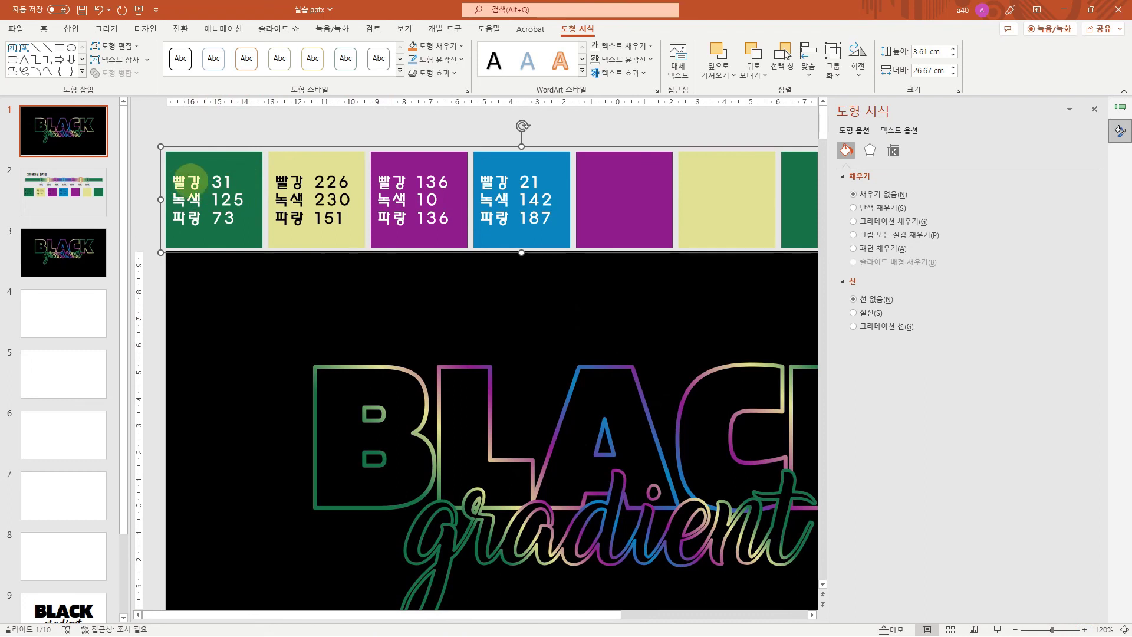